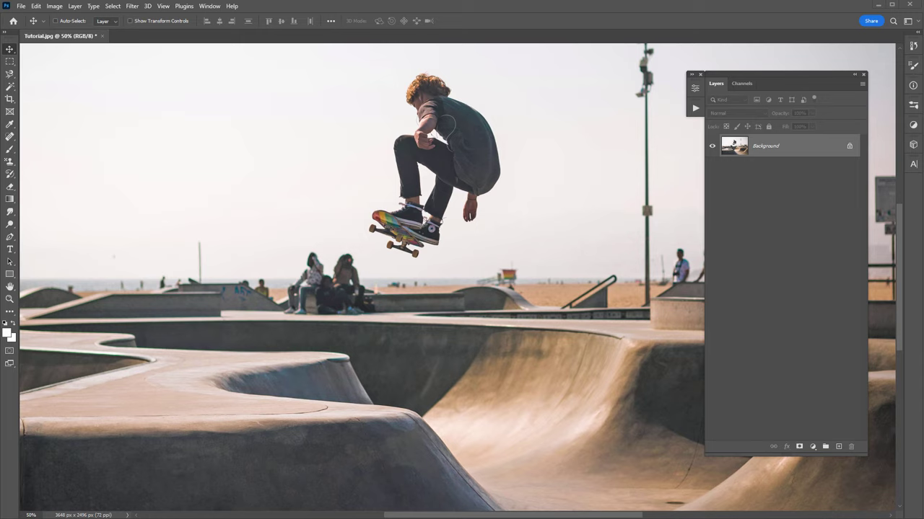
Show the Actions panel from the Window menu
key("alt+Tab")
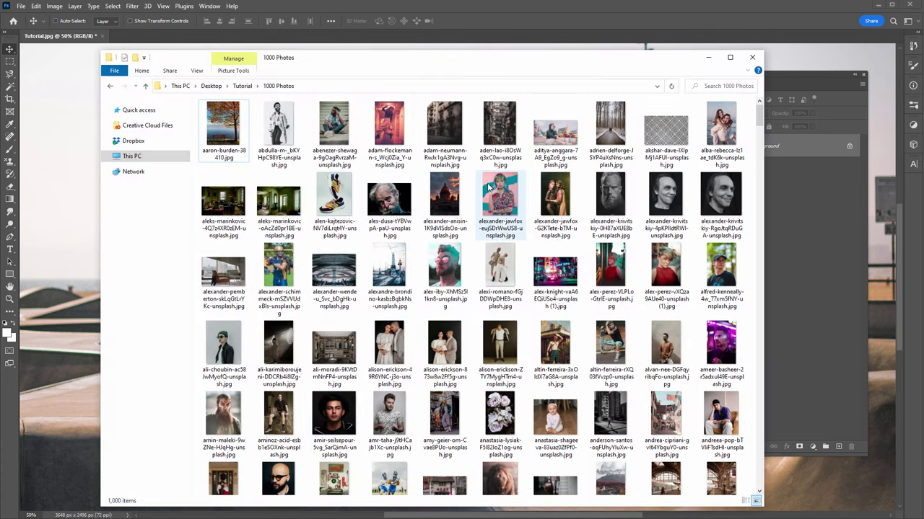
left_click(708, 57)
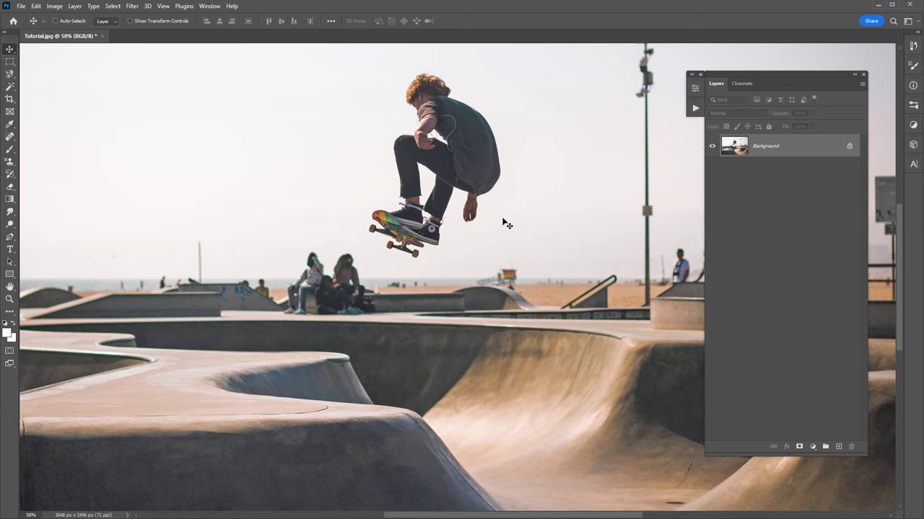
left_click(209, 7)
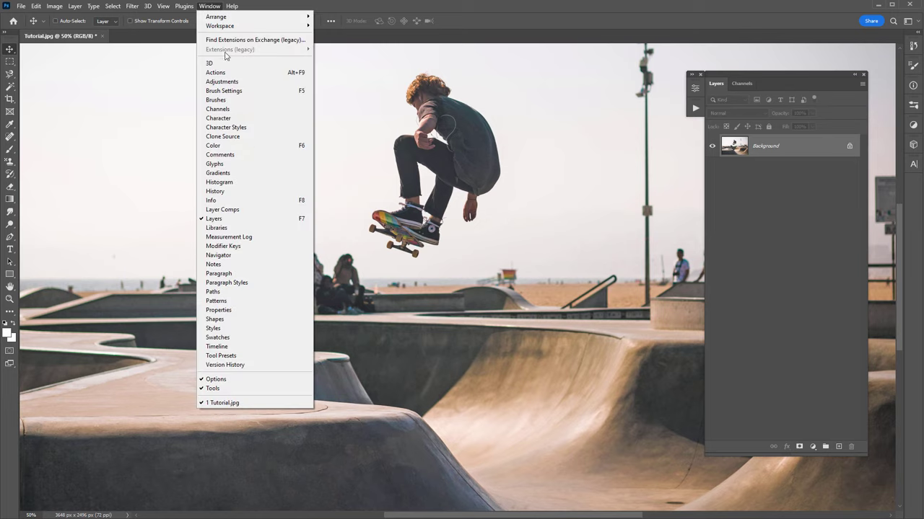
left_click(215, 72)
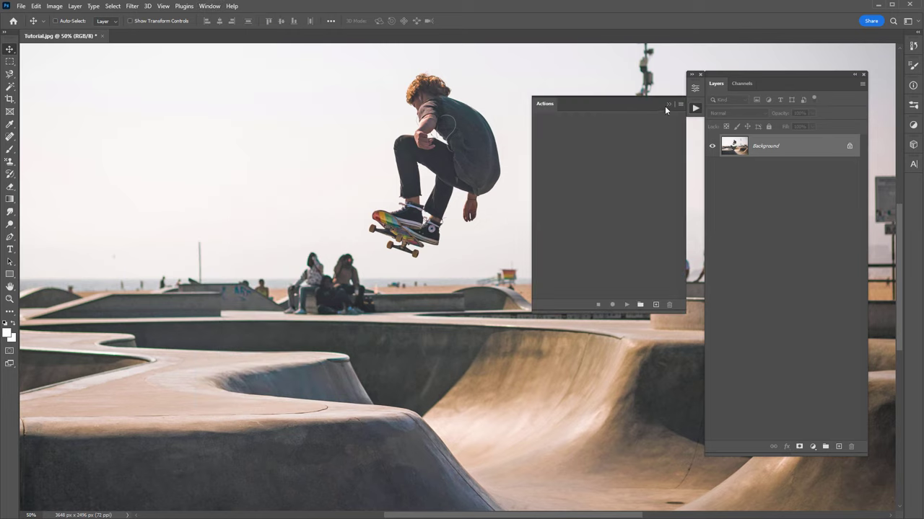
left_click(667, 105)
left_click(695, 108)
Create a new action named 'Create color look', then stop the empty recording
left_click(656, 304)
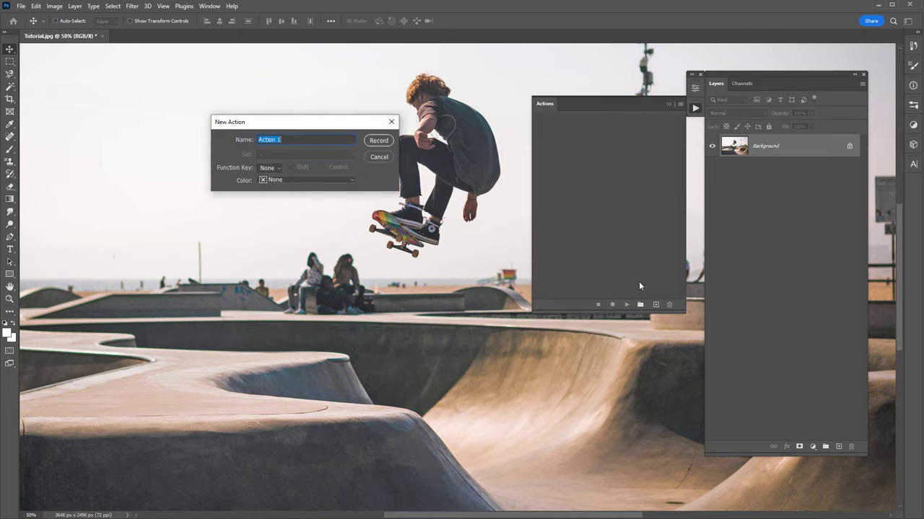
type("Create color look")
key("Return")
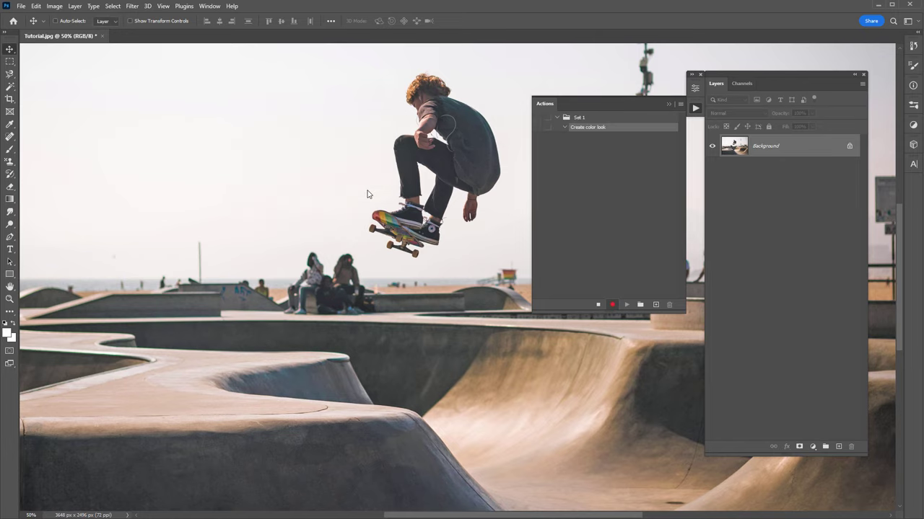
left_click(598, 305)
Rename Set 1 to 'My Action' and start recording into Create color look
double_click(577, 117)
type("My Action")
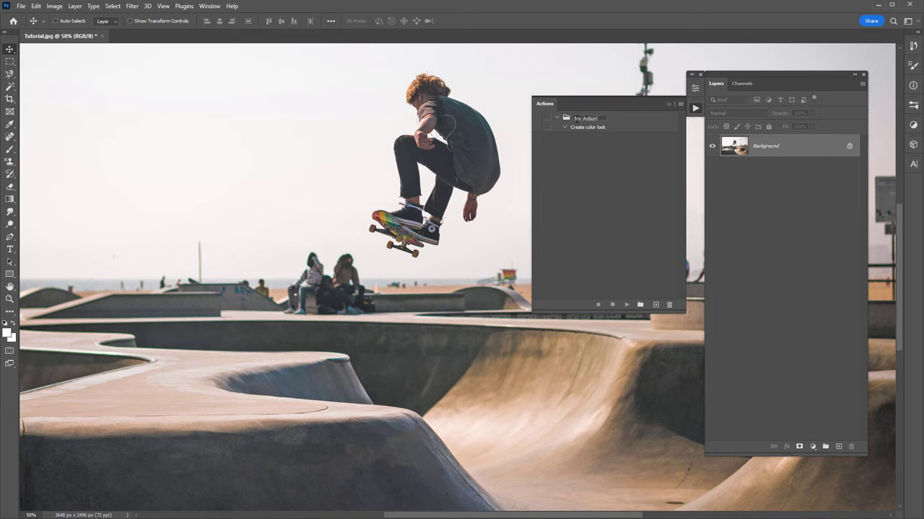
key("Return")
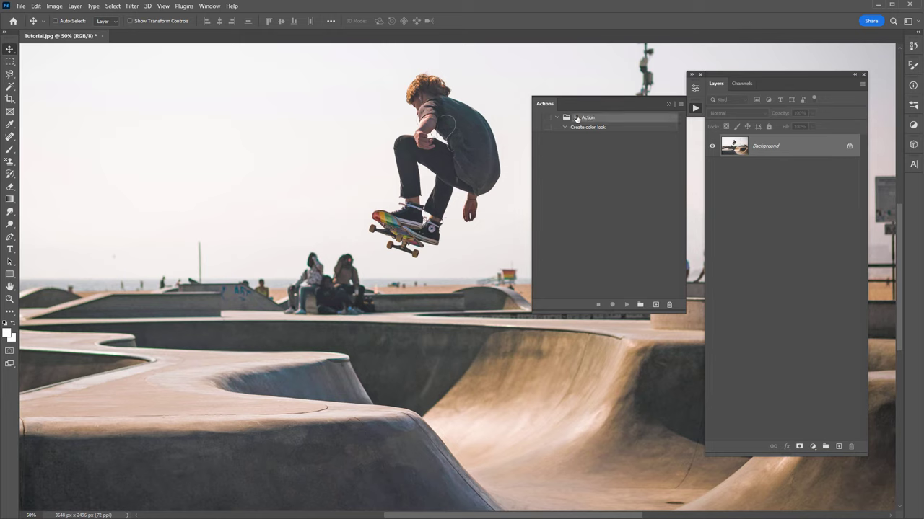
left_click(584, 130)
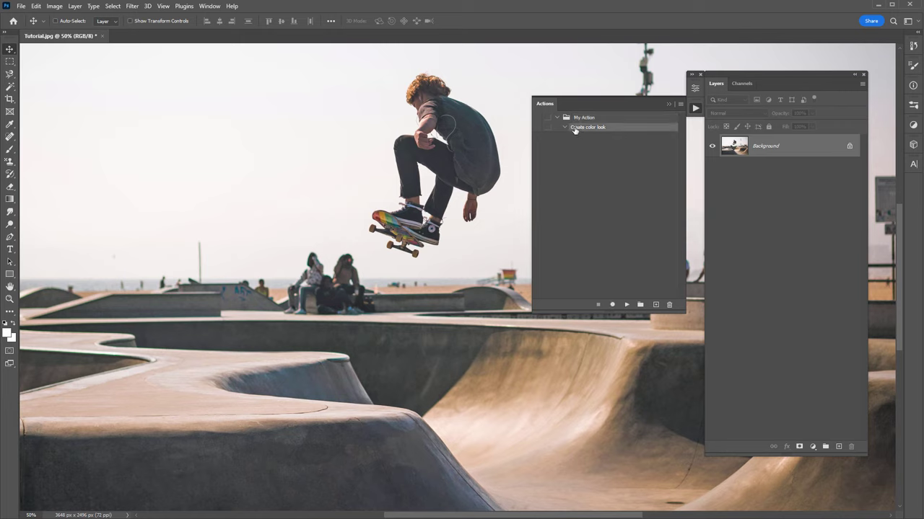
left_click(611, 304)
Record a Layer Via Copy test step, replay it, then delete that step and its layers
key("ctrl+j")
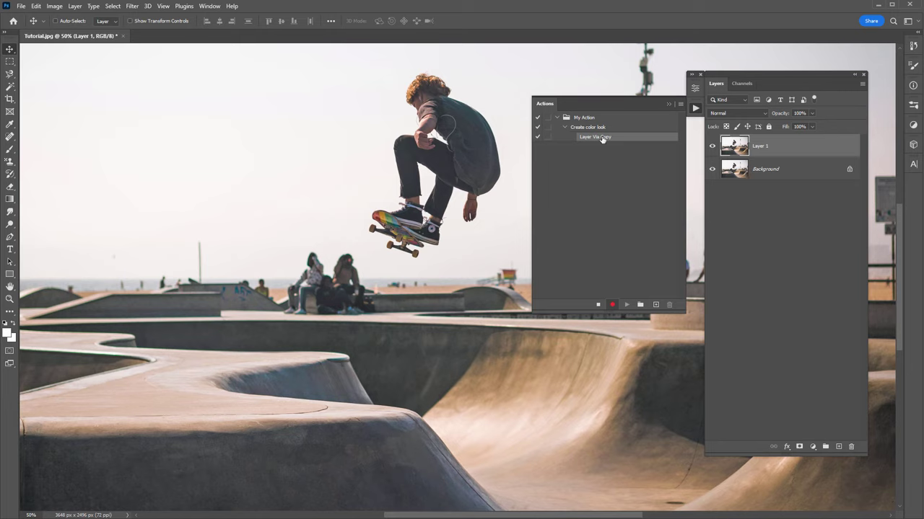
left_click(598, 305)
key("Delete")
left_click(587, 128)
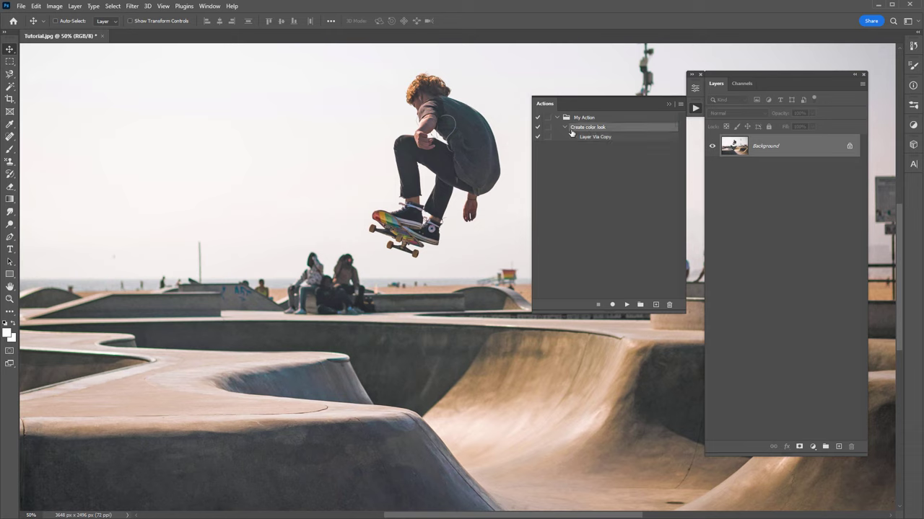
left_click(626, 304)
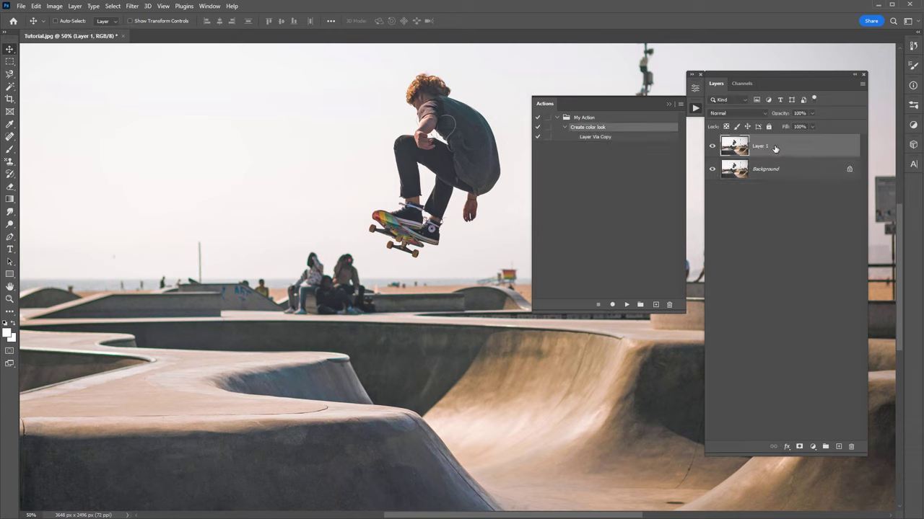
key("Delete")
left_click(610, 137)
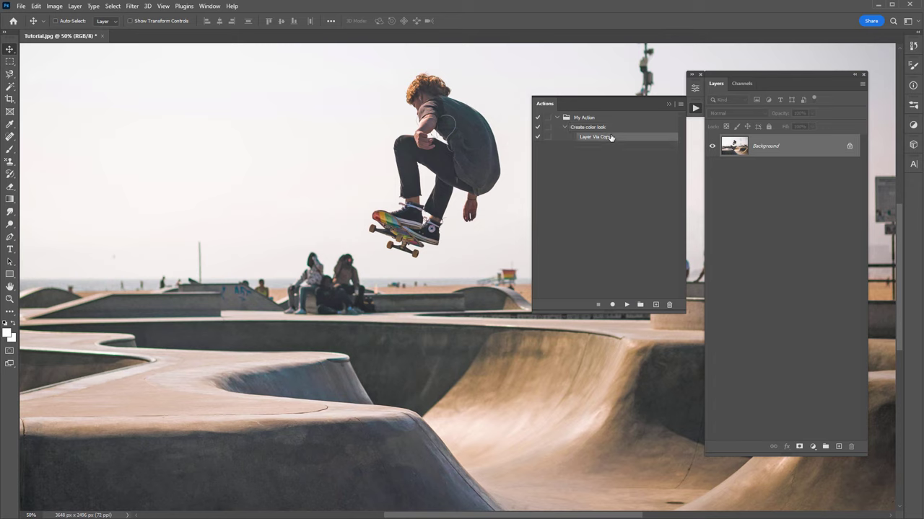
left_click(669, 305)
left_click(433, 198)
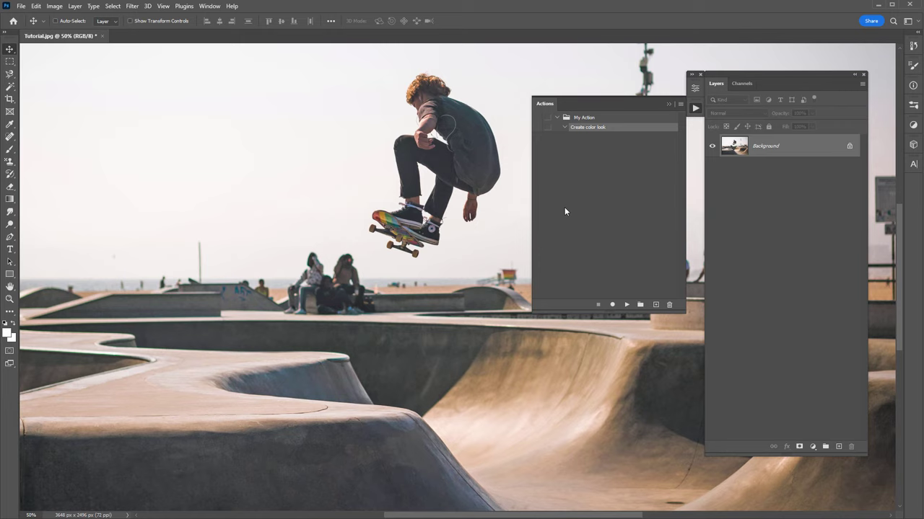
Record a layer duplicate, a 68% opacity change and a layer deletion, then stop
left_click(612, 305)
key("ctrl+j")
key("ctrl+j")
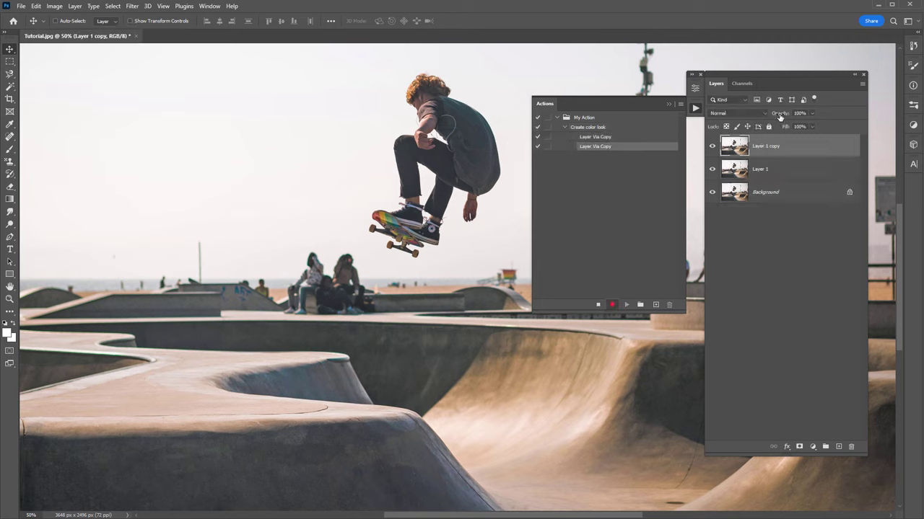
left_click_drag(779, 117, 763, 116)
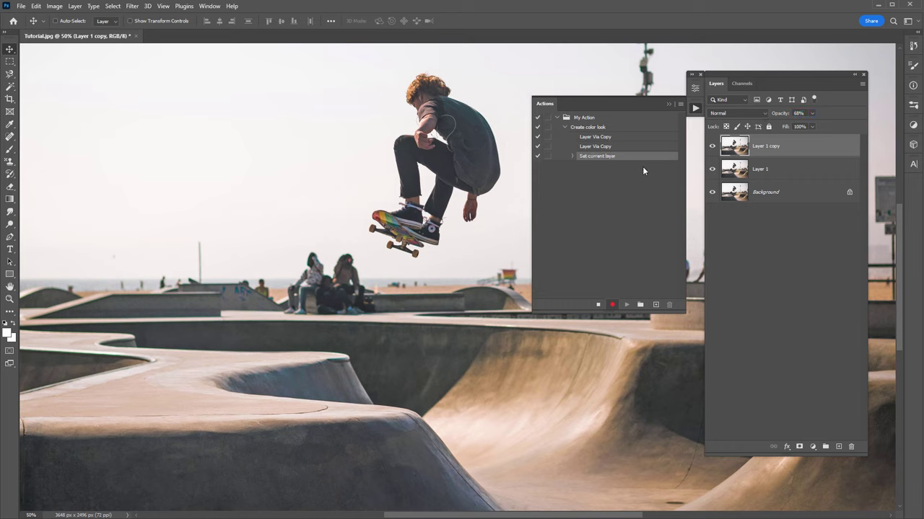
key("Delete")
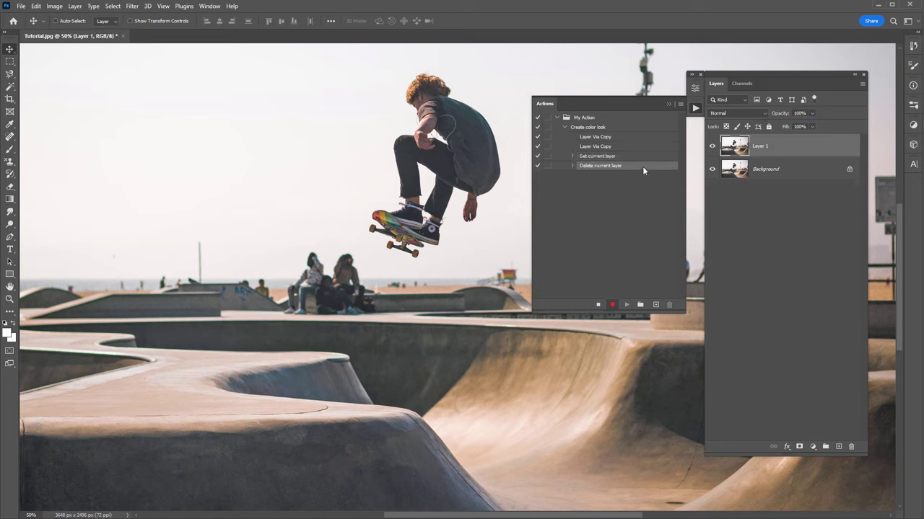
left_click(598, 305)
Delete all recorded test steps from the action and remove the leftover Layer 1
left_click(603, 138, "shift")
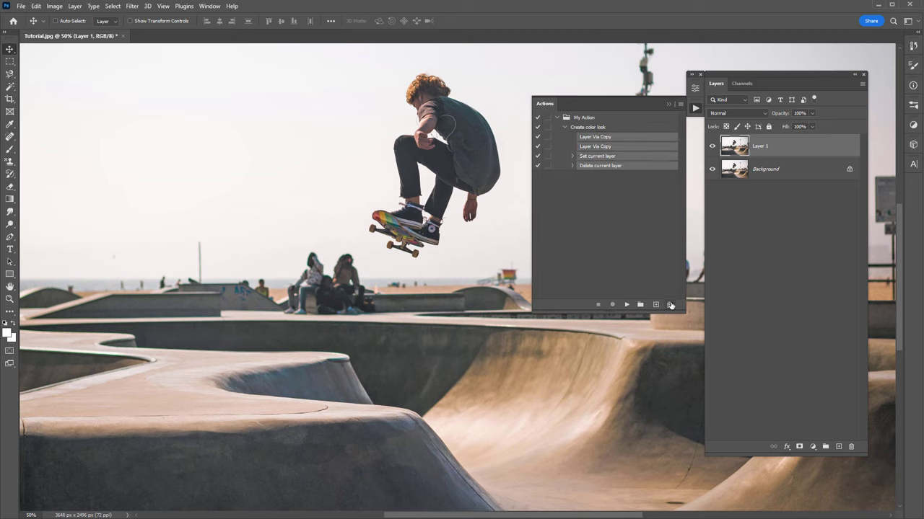
left_click(671, 305)
left_click(416, 197)
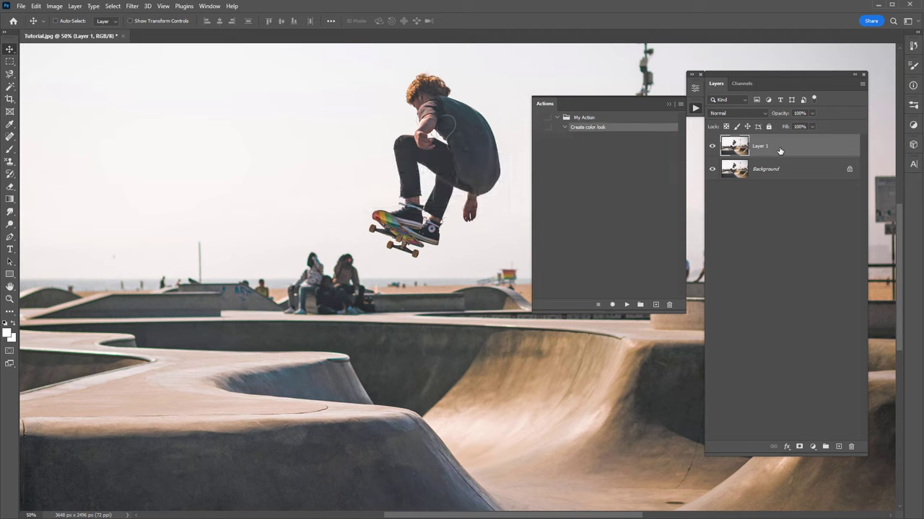
key("Delete")
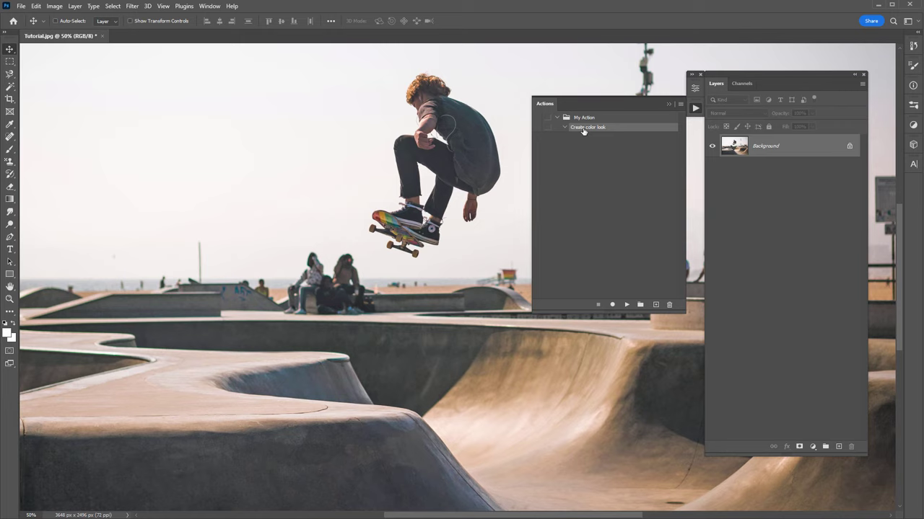
Record a Curves adjustment layer with points 47→32, 127→131 and 201→224
left_click(613, 304)
left_click(812, 446)
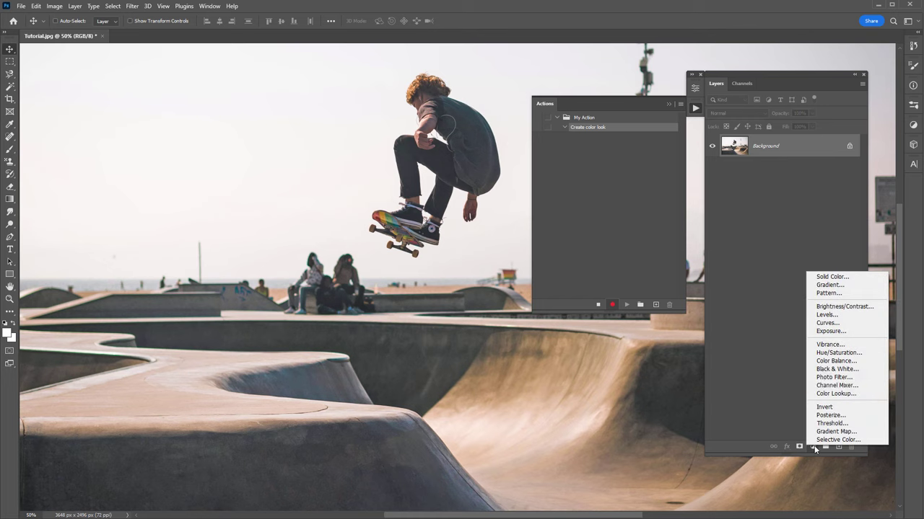
left_click(826, 324)
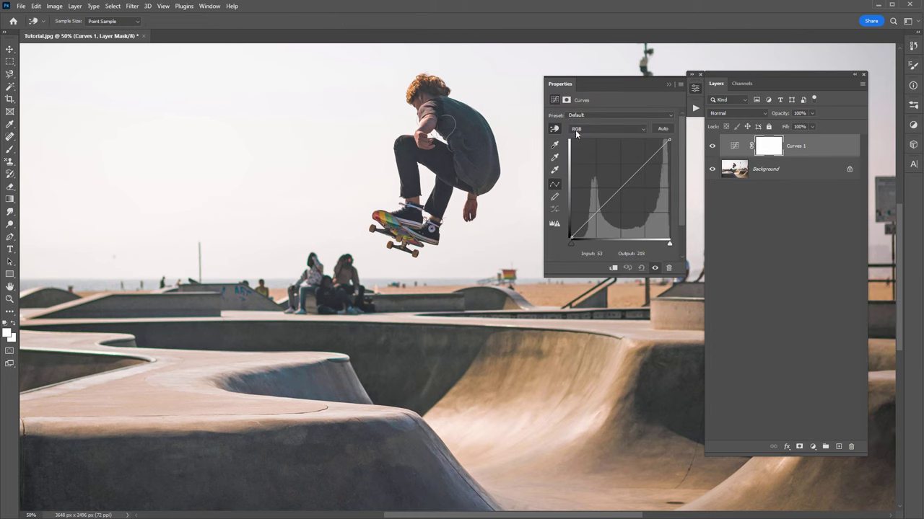
left_click(619, 187)
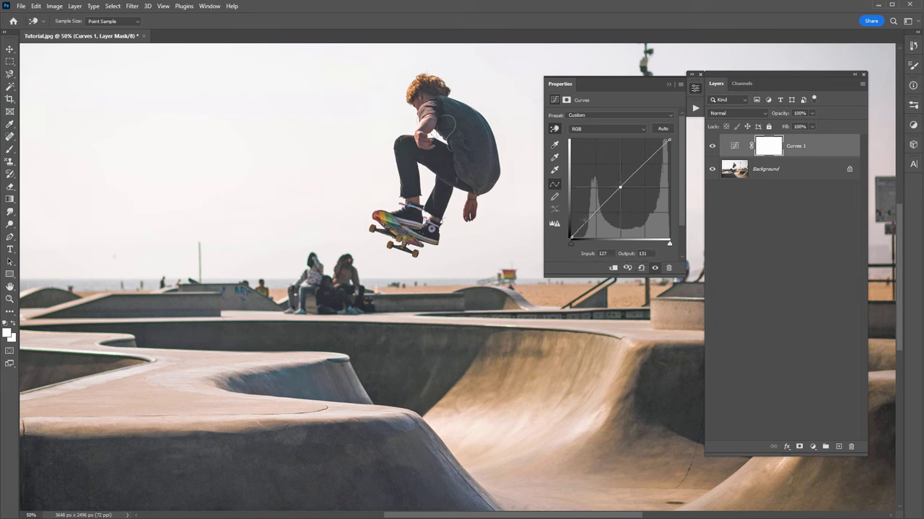
left_click_drag(589, 220, 589, 225)
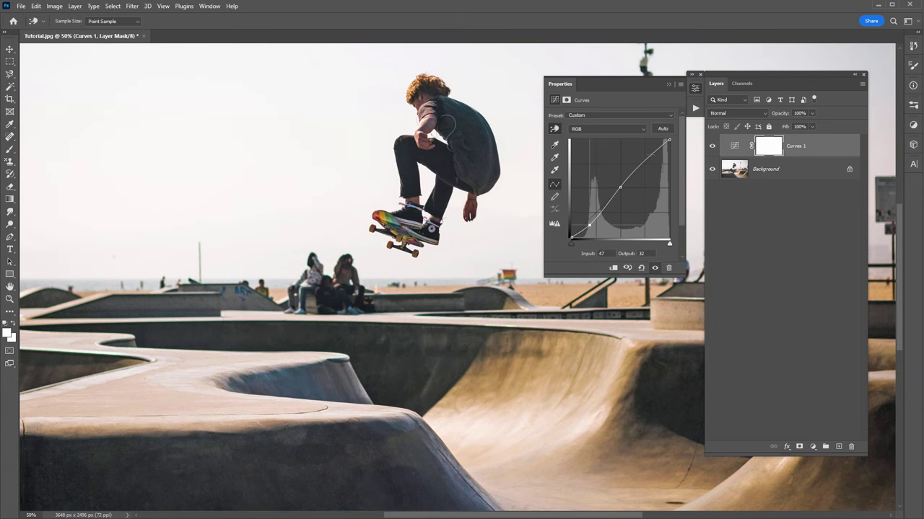
left_click_drag(648, 158, 647, 152)
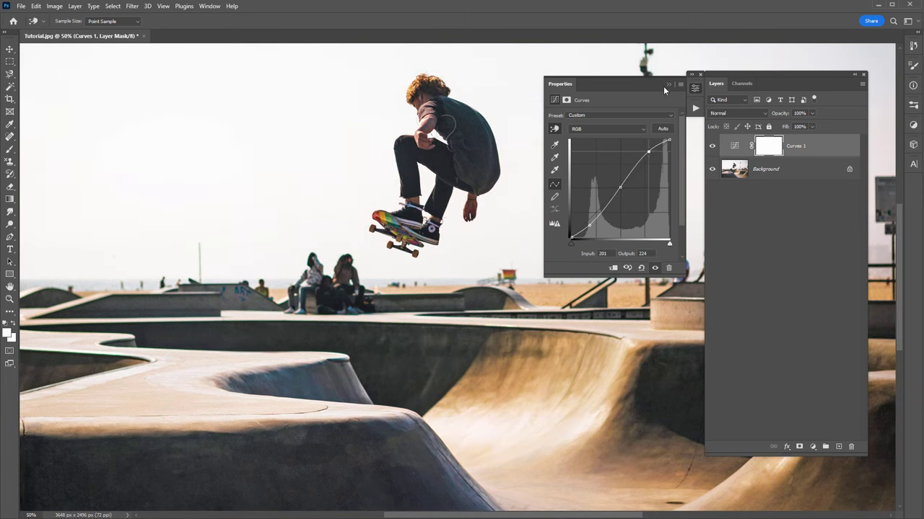
left_click(668, 83)
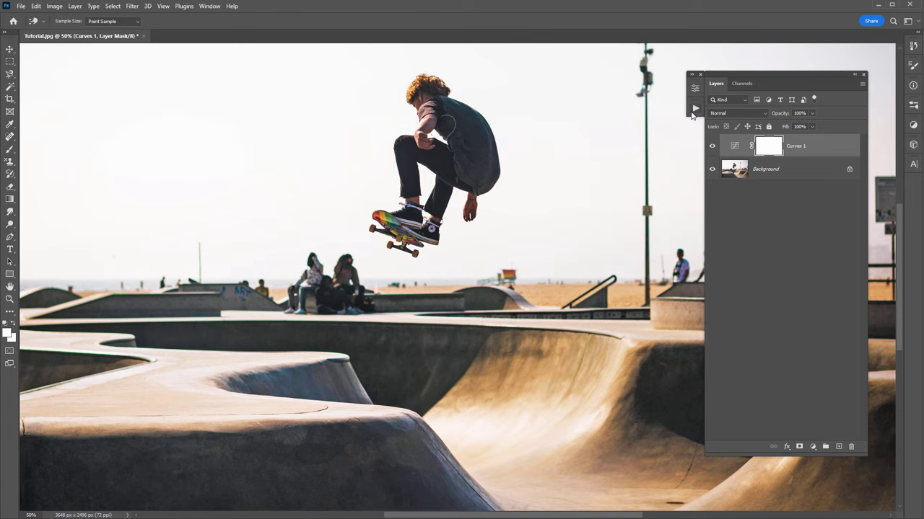
Stop recording and expand the new step to check its curve points, then collapse it
left_click(694, 110)
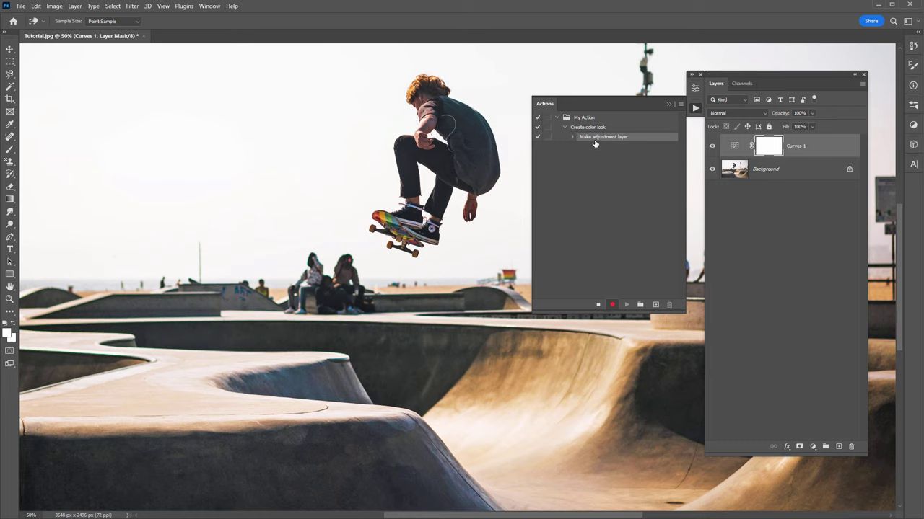
left_click(596, 304)
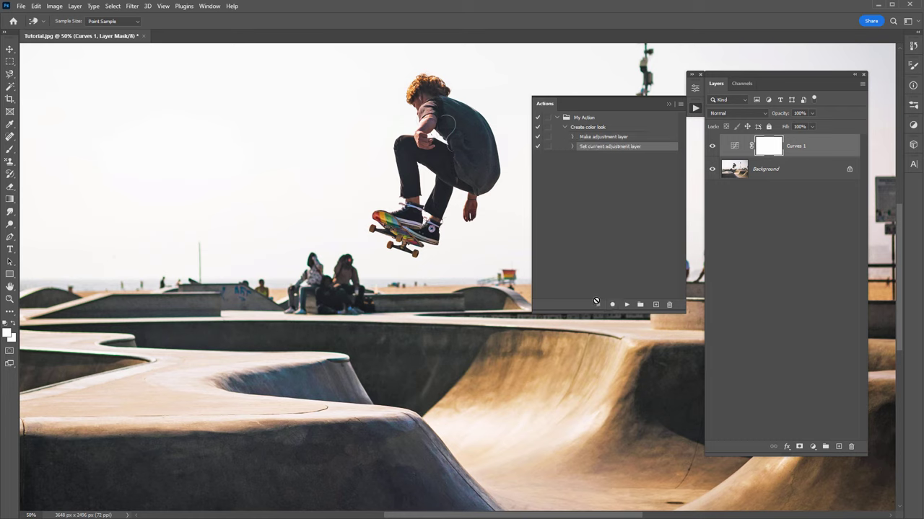
left_click(572, 147)
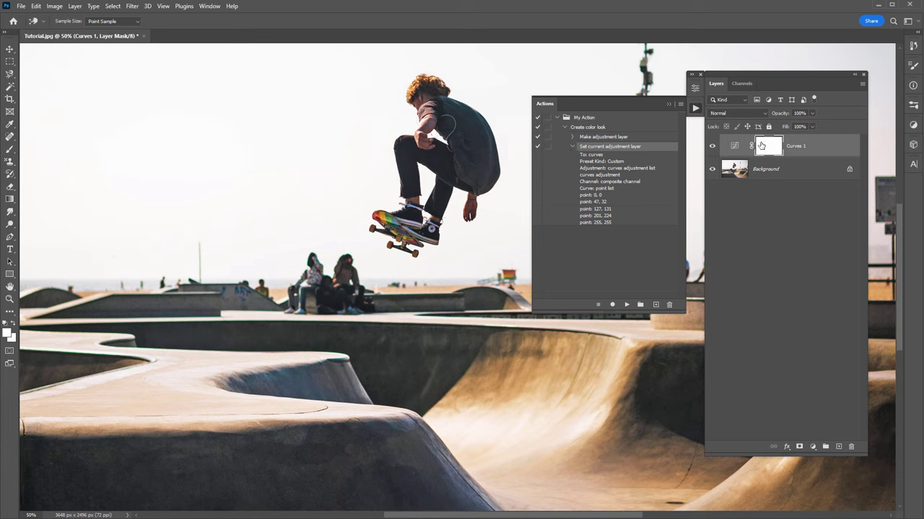
left_click(572, 146)
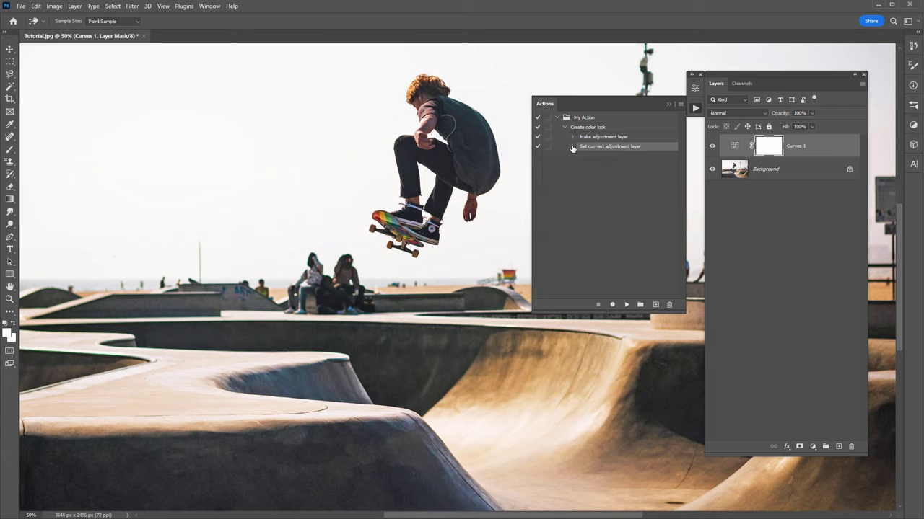
Resume recording and rename the Curves 1 layer to 'Contrast'
left_click(612, 304)
double_click(801, 145)
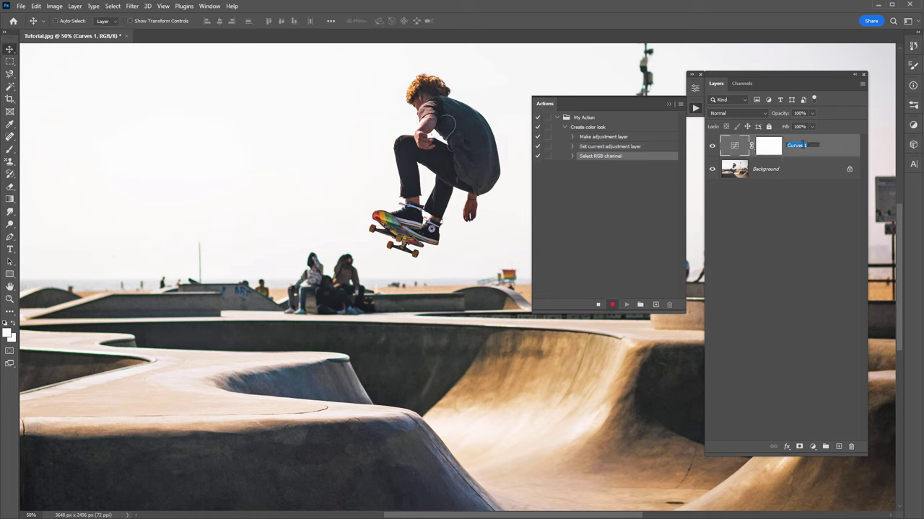
type("Contrast")
key("Return")
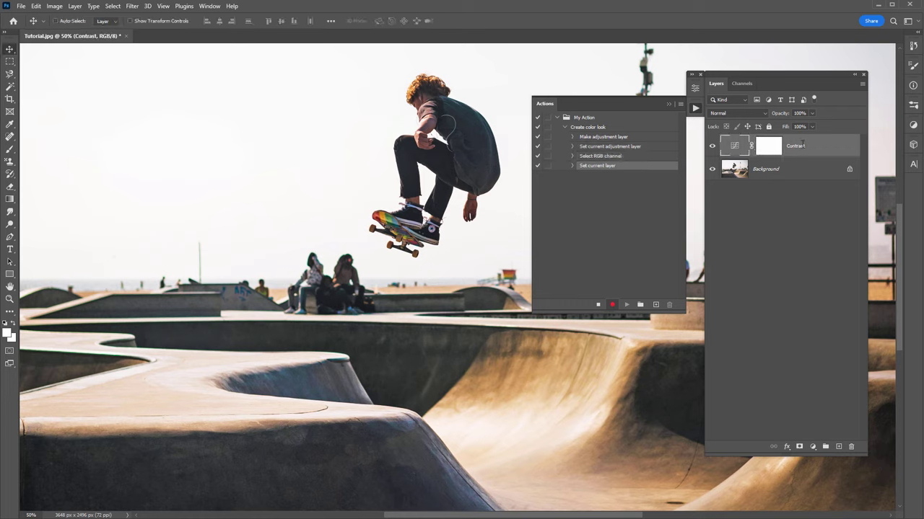
Add a Curves layer whose Red curve has a midpoint, lifted shadows and lowered highlights
left_click(813, 446)
left_click(827, 325)
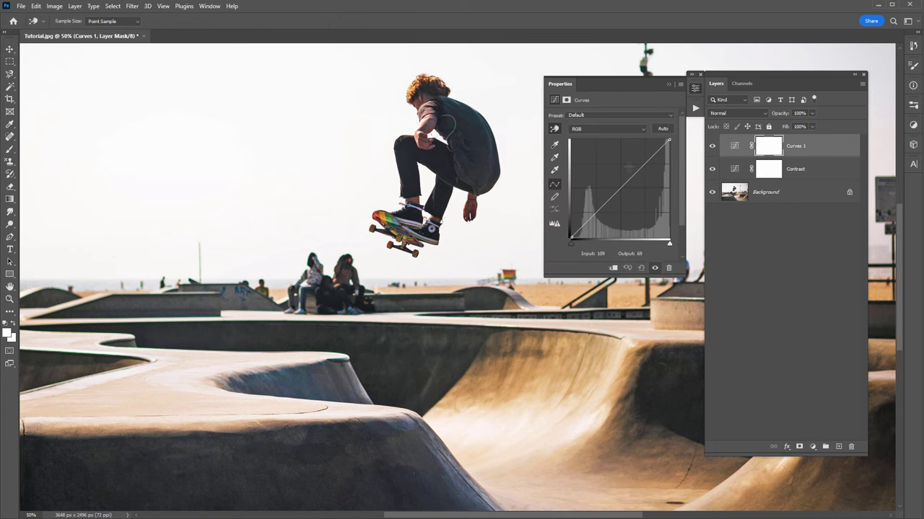
left_click(588, 130)
left_click(592, 138)
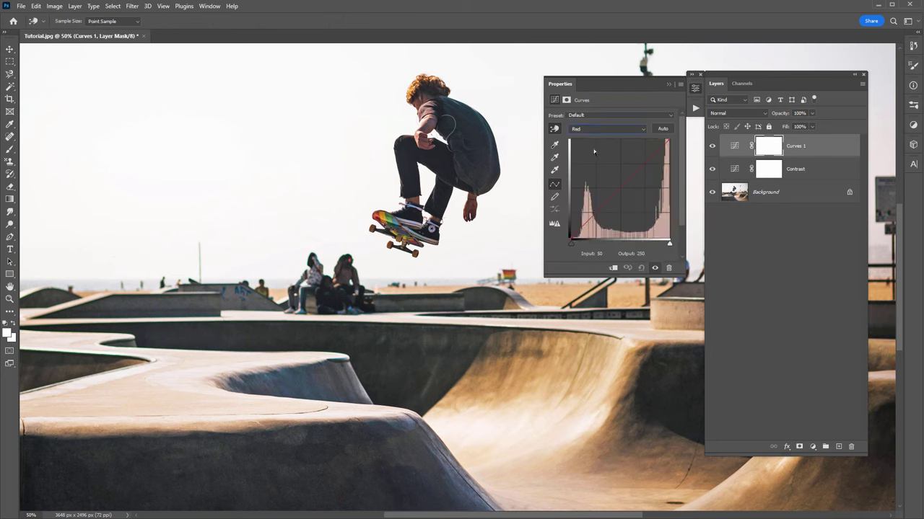
left_click(618, 188)
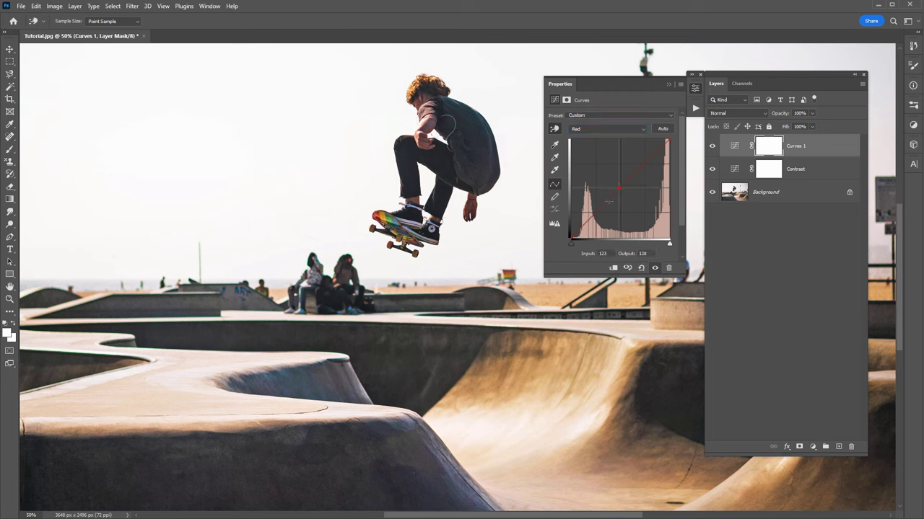
left_click(583, 220)
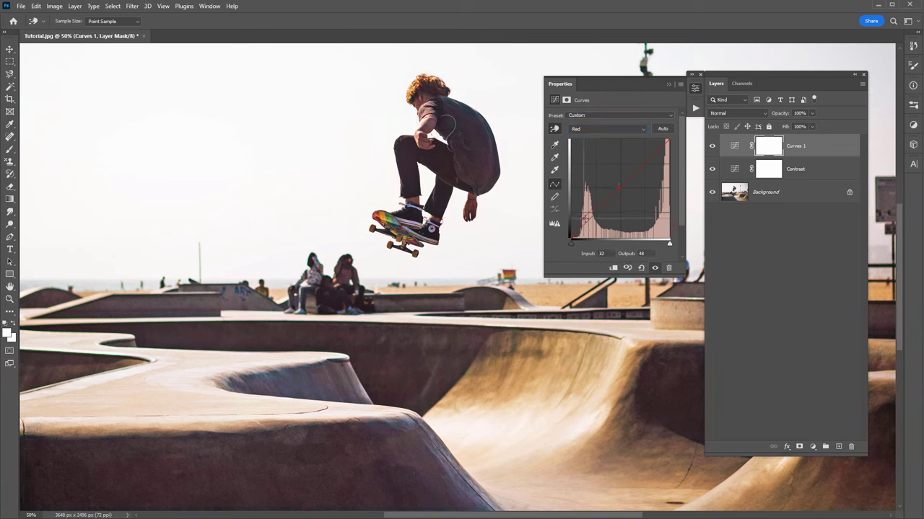
left_click_drag(584, 219, 583, 215)
left_click_drag(652, 152, 655, 157)
Stop recording and inspect the recorded red-curve adjustment step in the Actions panel
left_click(667, 84)
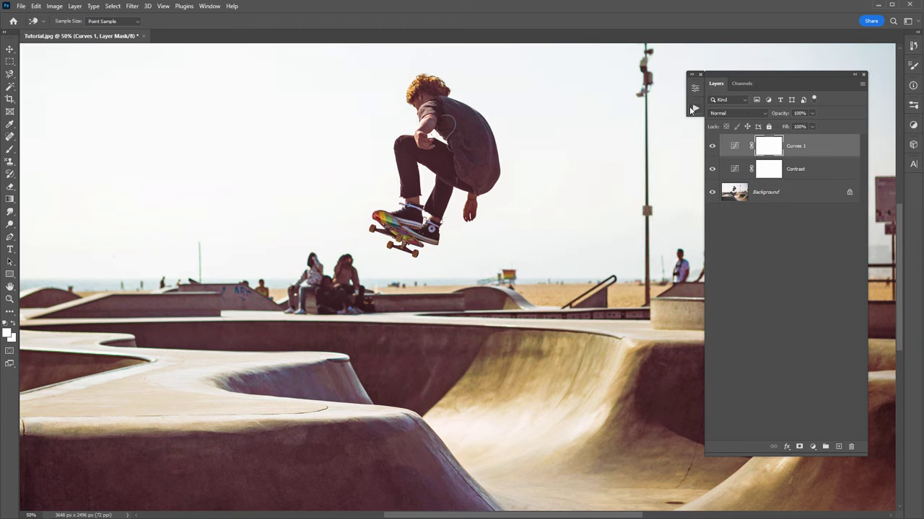
left_click(695, 108)
left_click(599, 305)
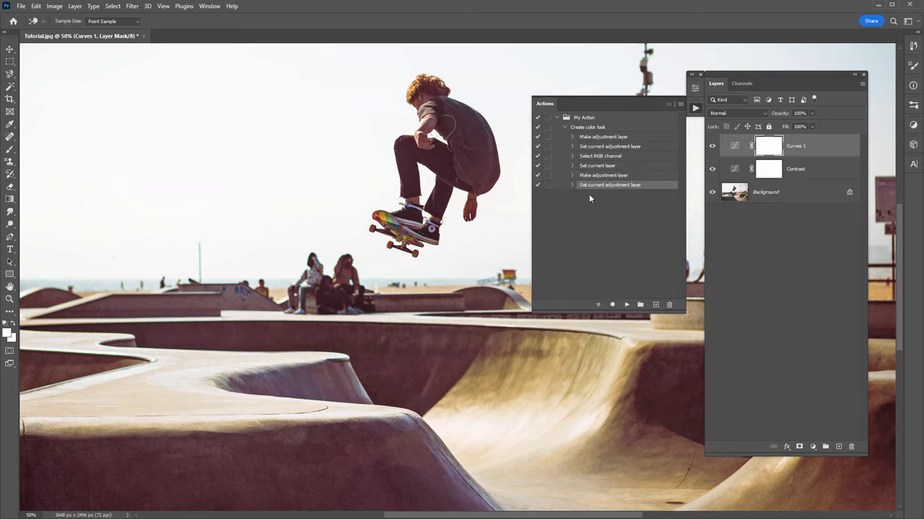
left_click(637, 176)
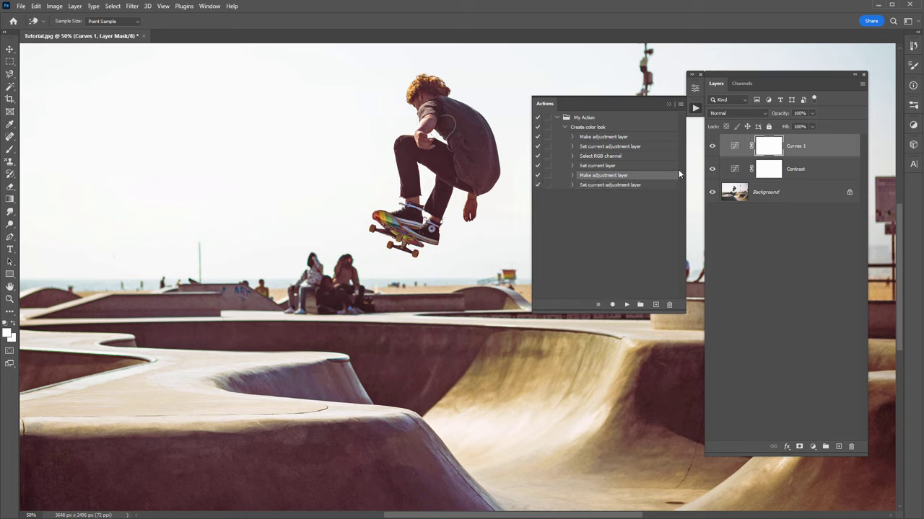
left_click(610, 185)
left_click(572, 185)
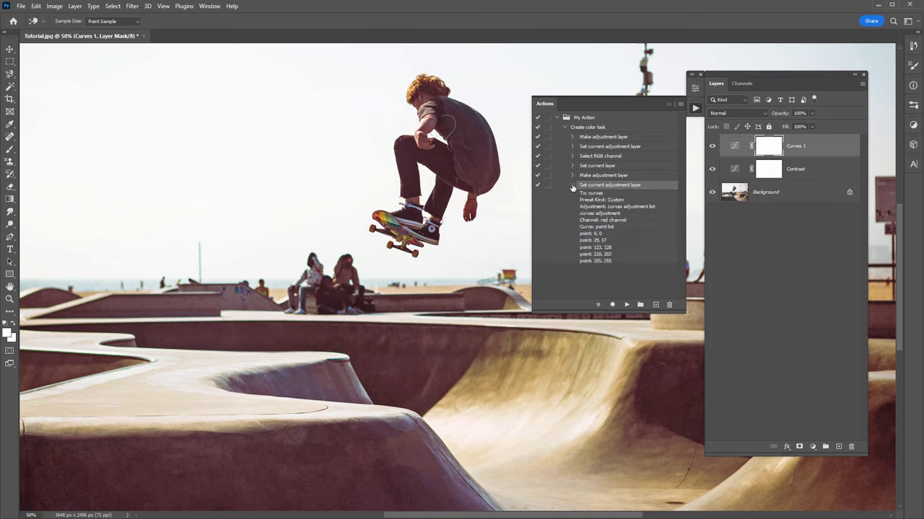
left_click(572, 186)
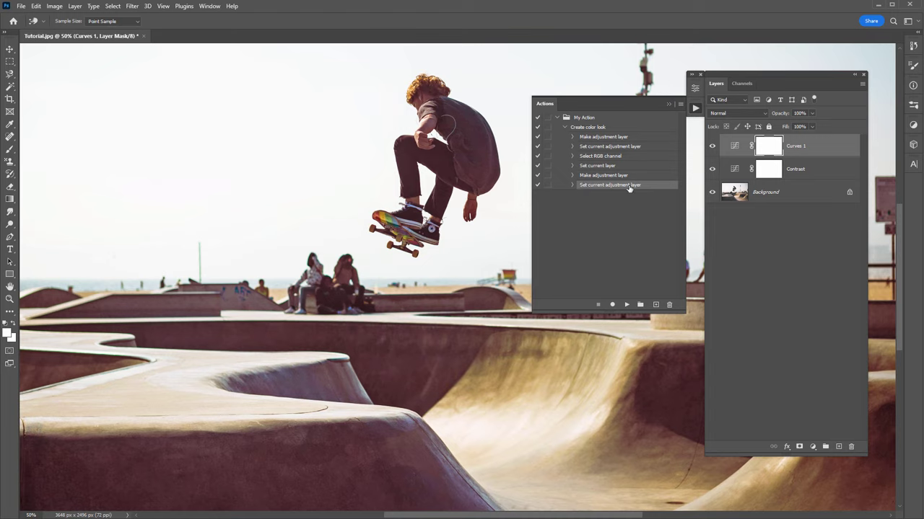
Resume recording and rename the new Curves 1 layer to 'Color'
left_click(612, 305)
double_click(797, 145)
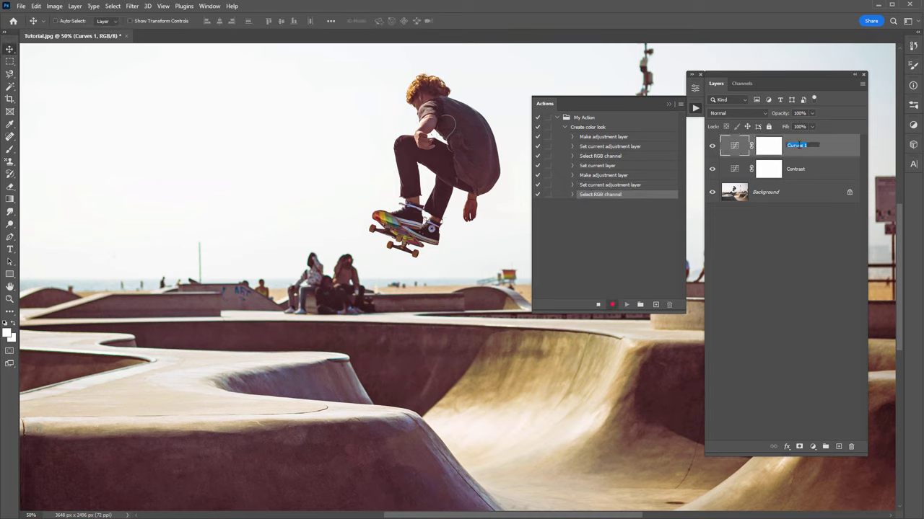
type("Color")
key("Return")
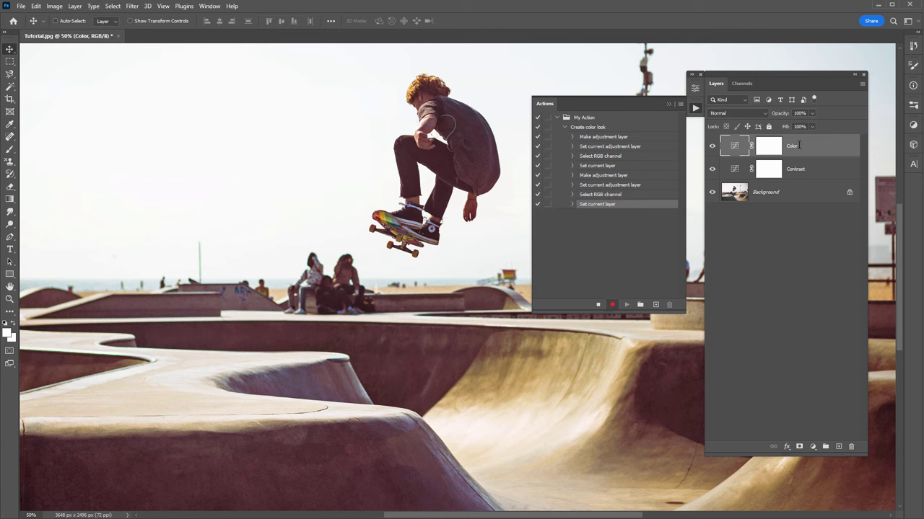
Set the Color layer to Color blend mode, stop recording, and add Contrast to the selection
left_click(735, 114)
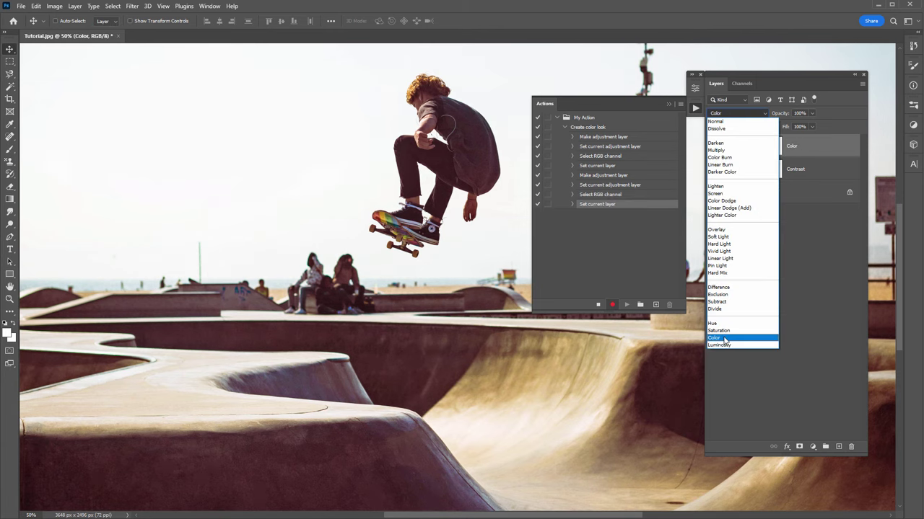
left_click(724, 339)
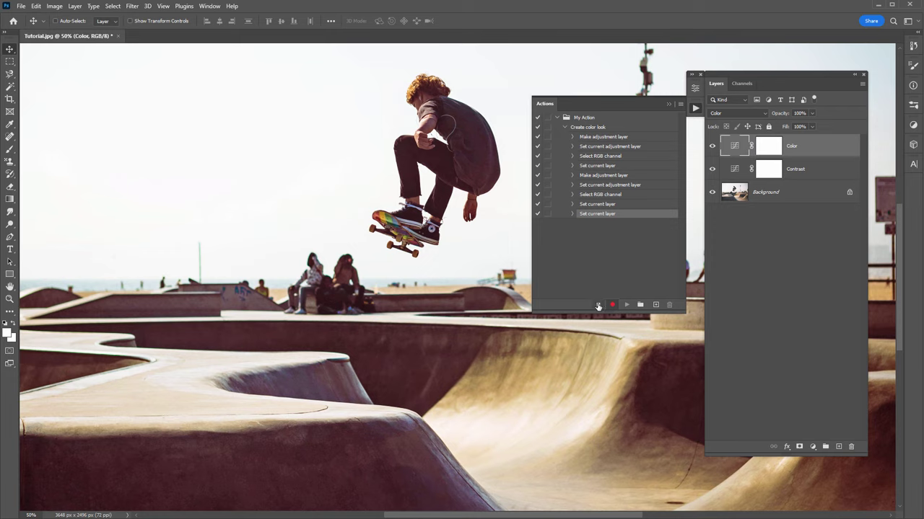
left_click(597, 304)
left_click(572, 215)
left_click(572, 214)
left_click(817, 174, "shift")
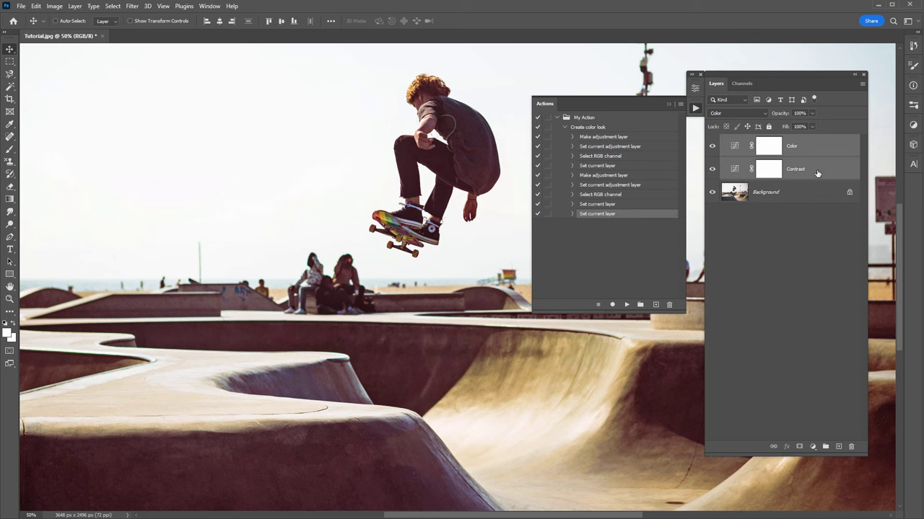
Delete the Contrast and Color layers, replay Create color look to rebuild them, and resume recording
key("Delete")
left_click(581, 128)
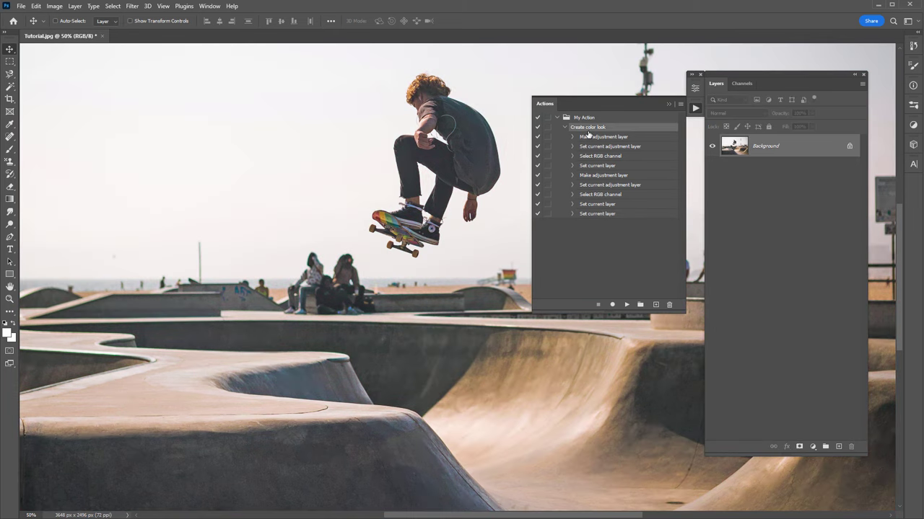
left_click(627, 305)
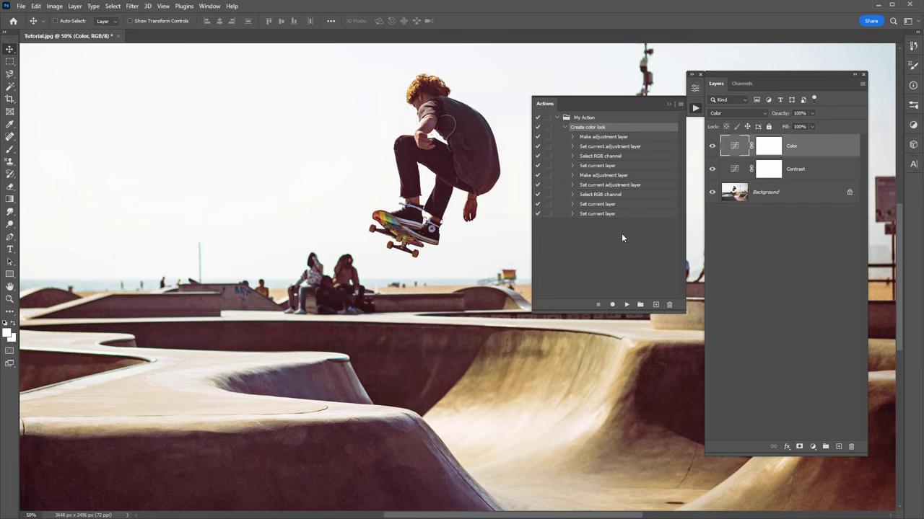
left_click(613, 306)
left_click(21, 6)
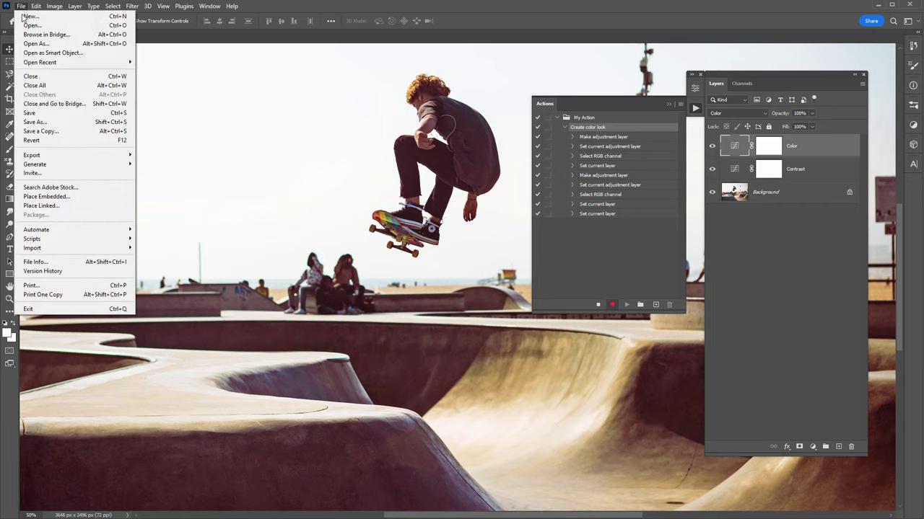
Save a quality-12 JPEG copy into the Photos Batched folder, then stop recording
left_click(42, 131)
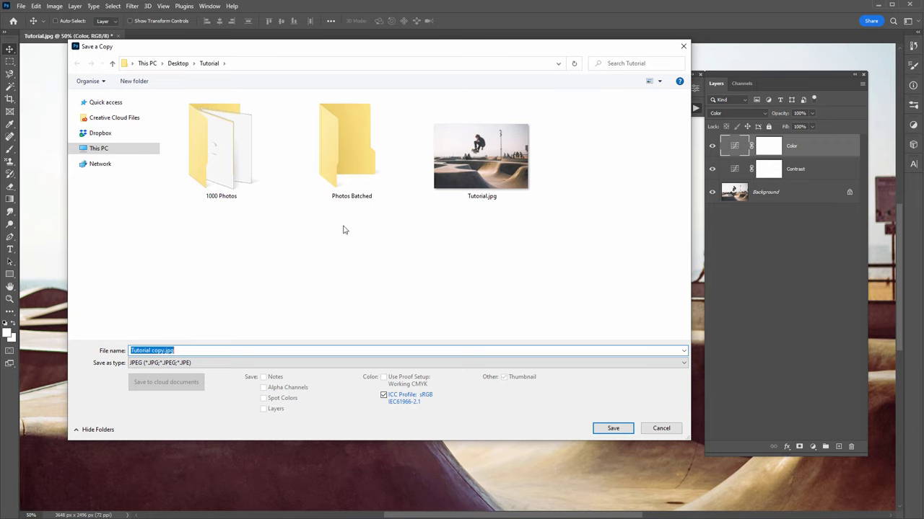
double_click(352, 135)
left_click(153, 350)
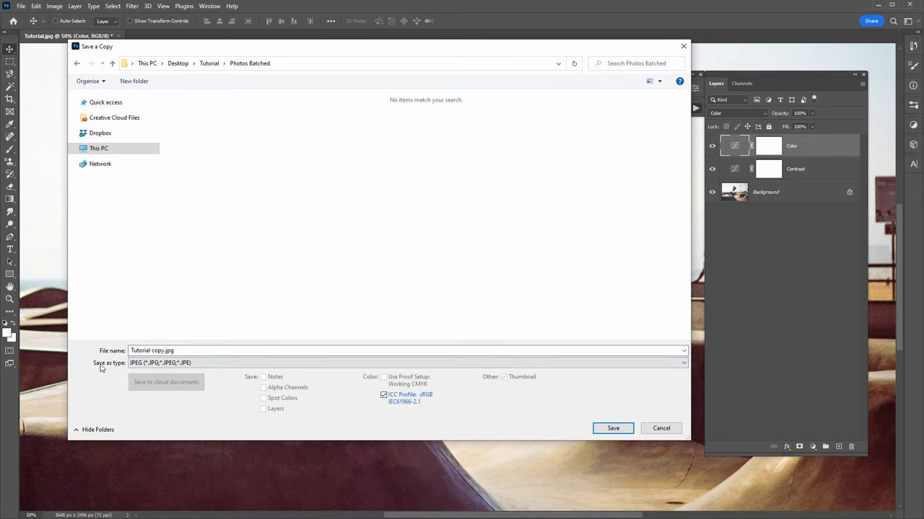
left_click(171, 363)
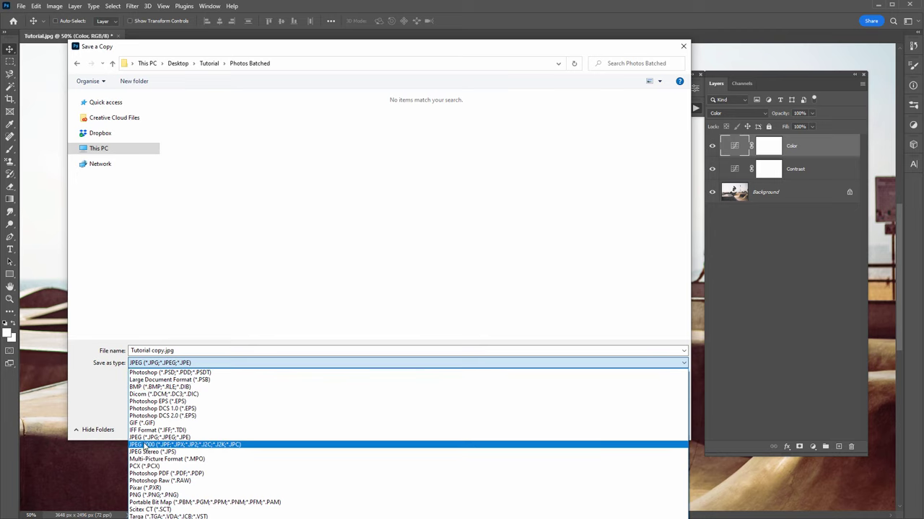
left_click(131, 438)
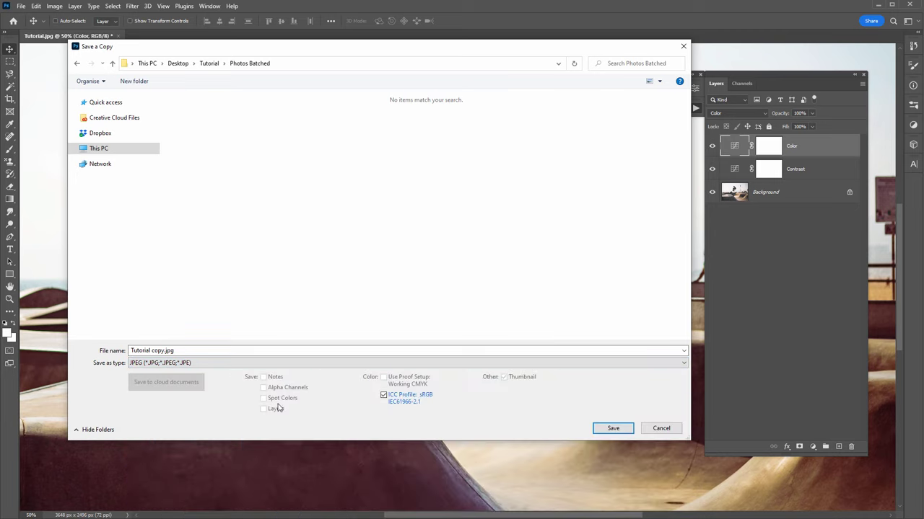
left_click(610, 425)
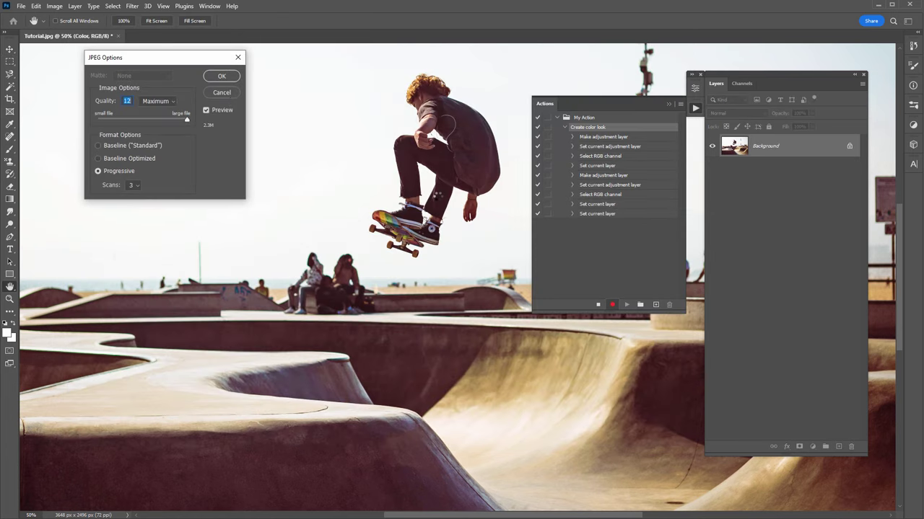
left_click_drag(210, 61, 356, 91)
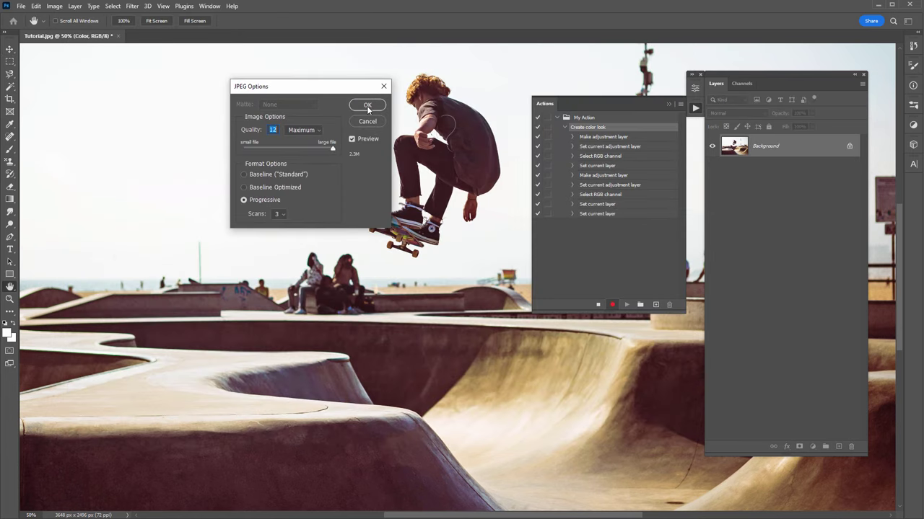
left_click(368, 105)
left_click(597, 304)
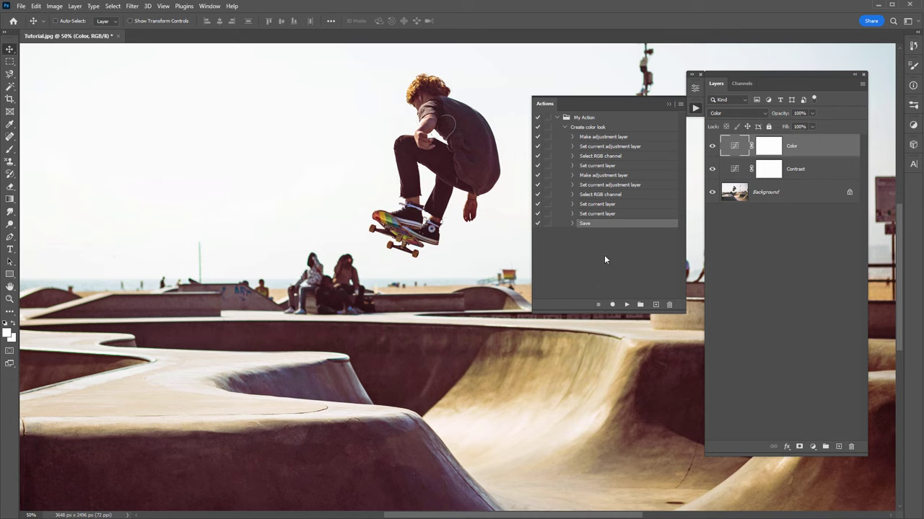
Inspect the recorded Save step, then re-record it saving the copy as a Photoshop PSD
left_click(572, 224)
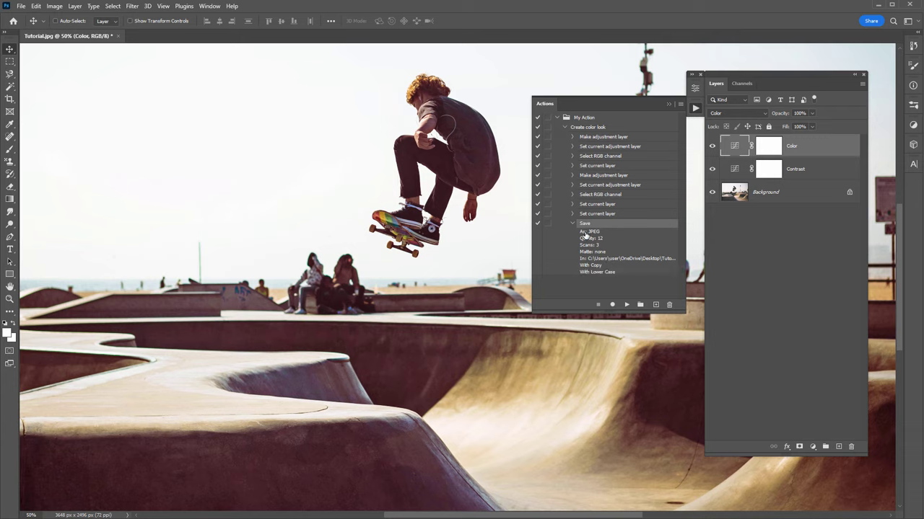
left_click(570, 225)
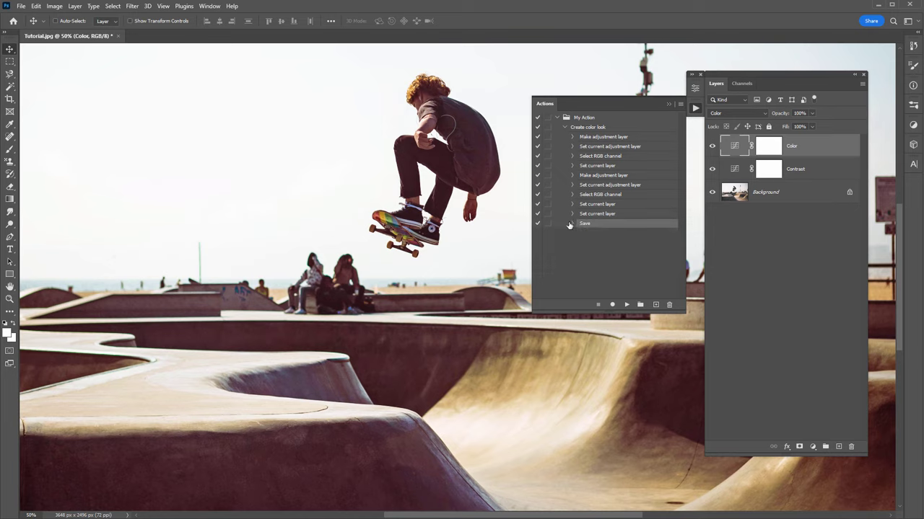
double_click(599, 224)
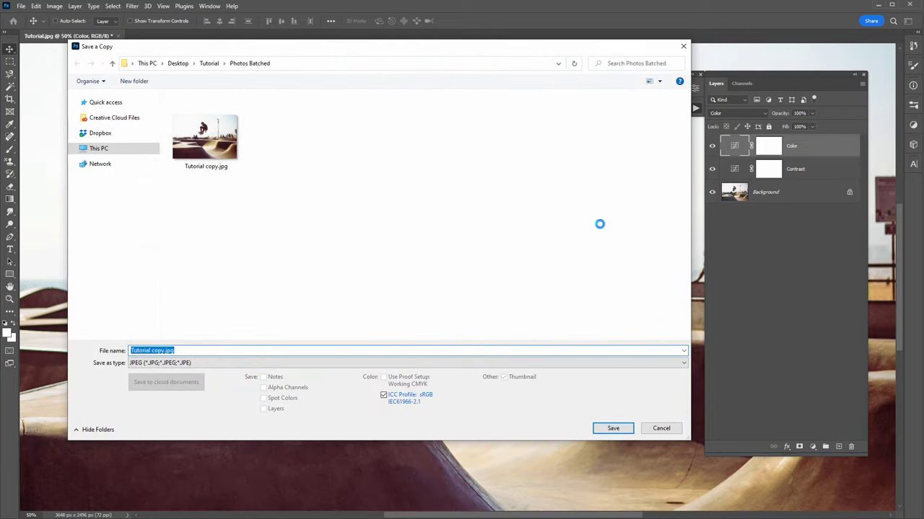
left_click(155, 362)
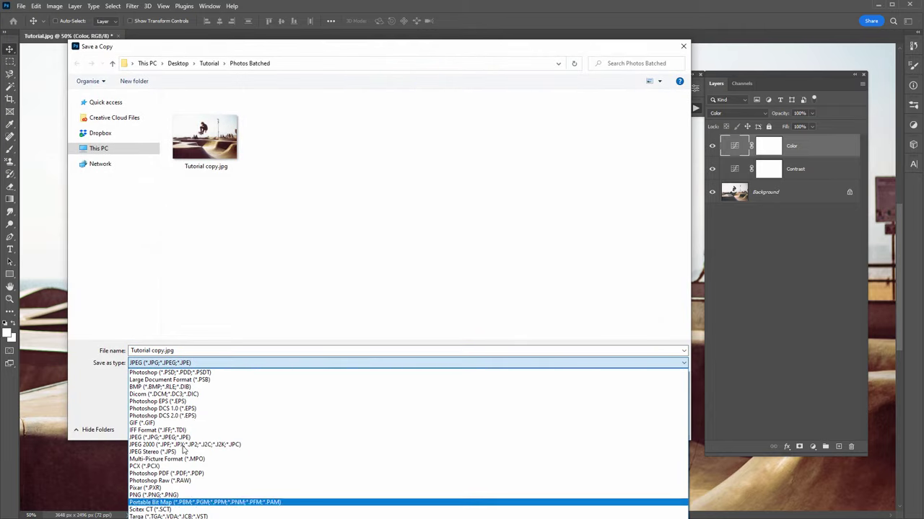
left_click(184, 373)
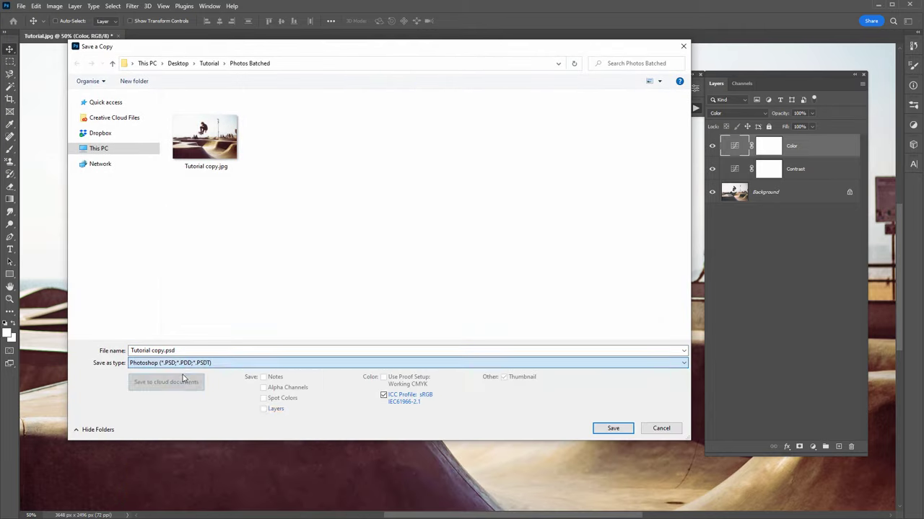
left_click(613, 429)
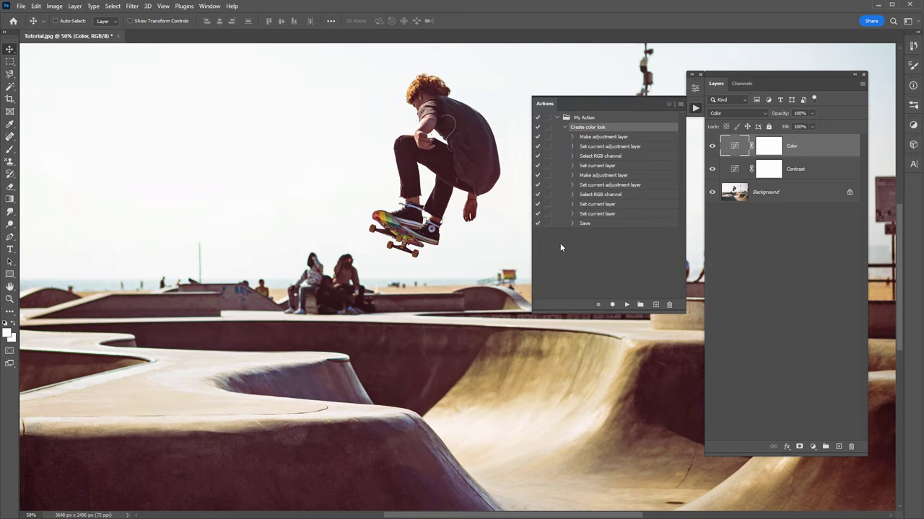
Re-record the Save step as a quality-12 JPEG, replacing the existing Tutorial copy.jpg
left_click(596, 224)
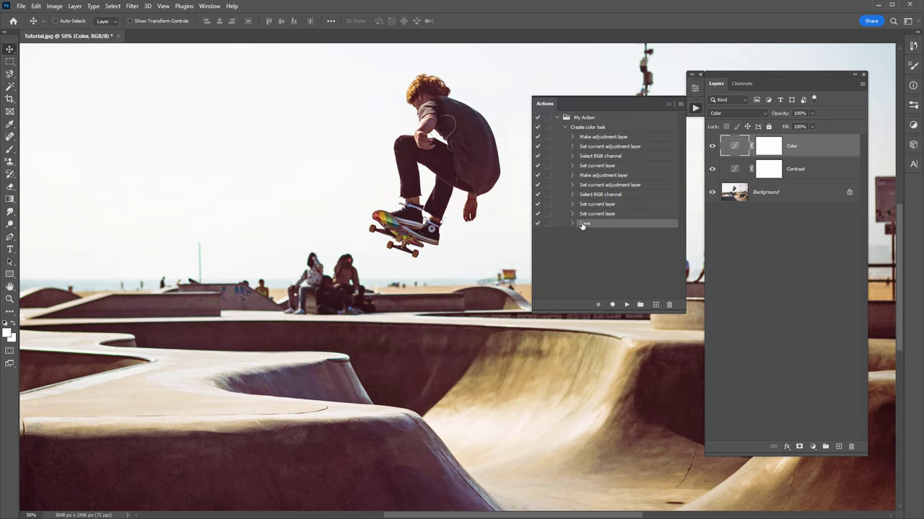
left_click(573, 224)
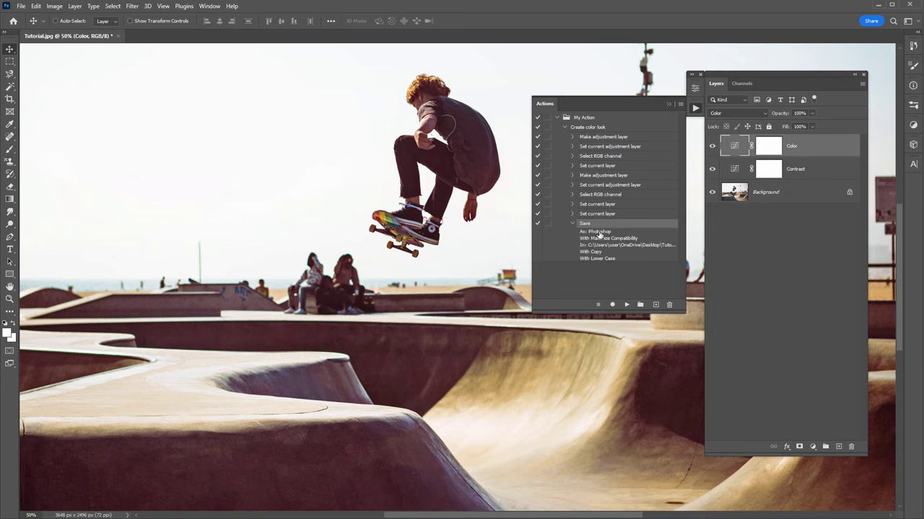
double_click(601, 223)
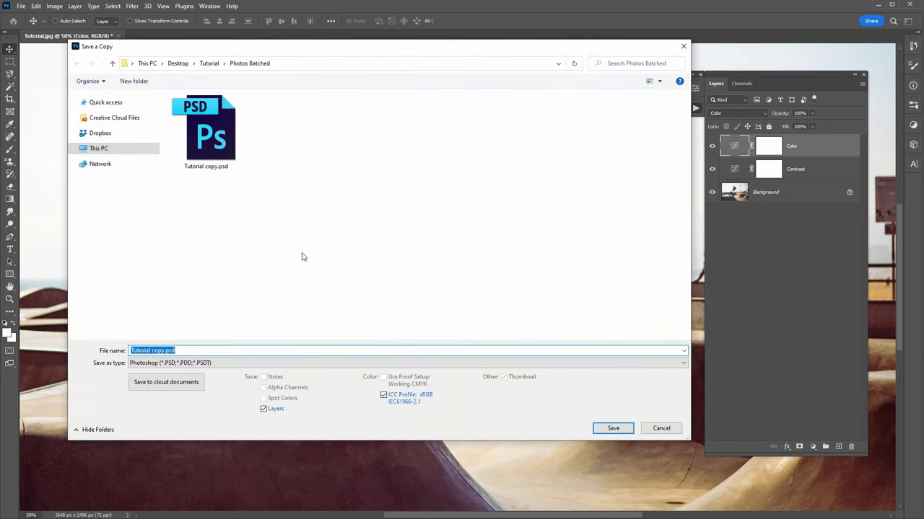
left_click(173, 363)
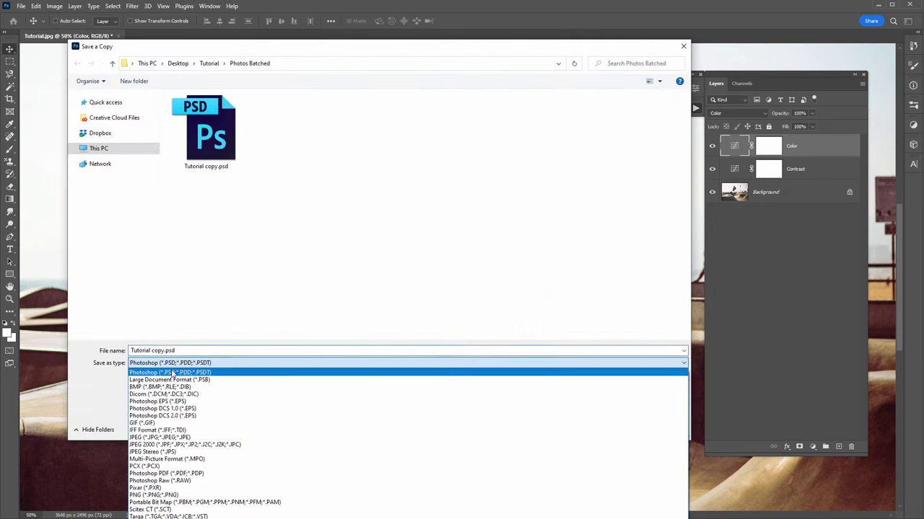
left_click(245, 437)
left_click(609, 428)
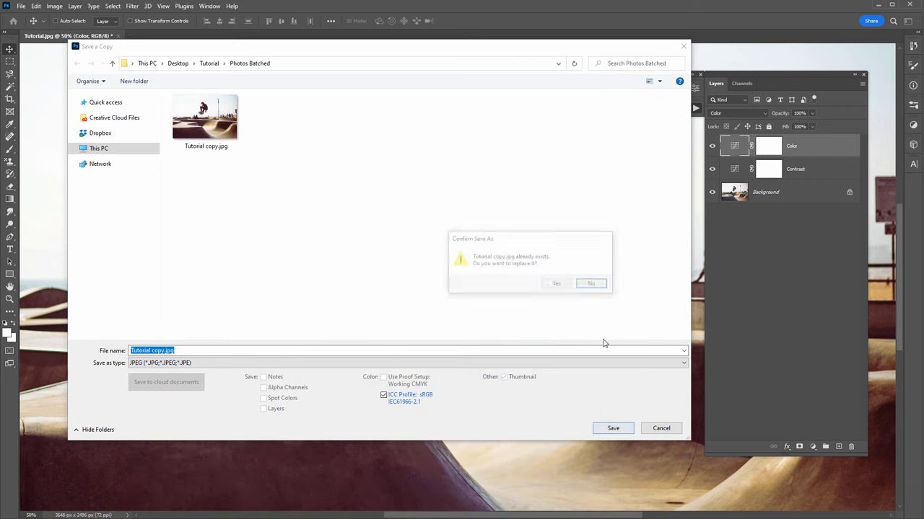
left_click(558, 284)
left_click(365, 105)
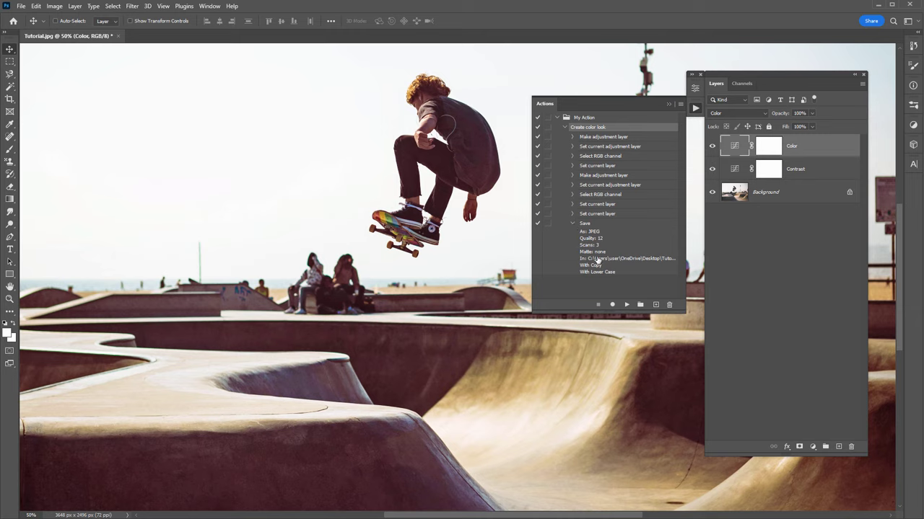
left_click(573, 224)
Select the action's Save step and bring up the File menu's Automate commands
left_click(603, 224)
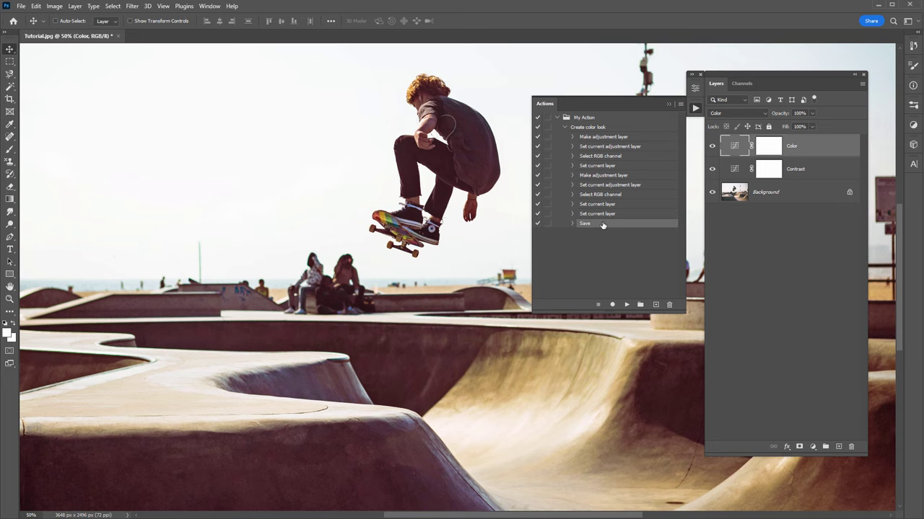
left_click(22, 6)
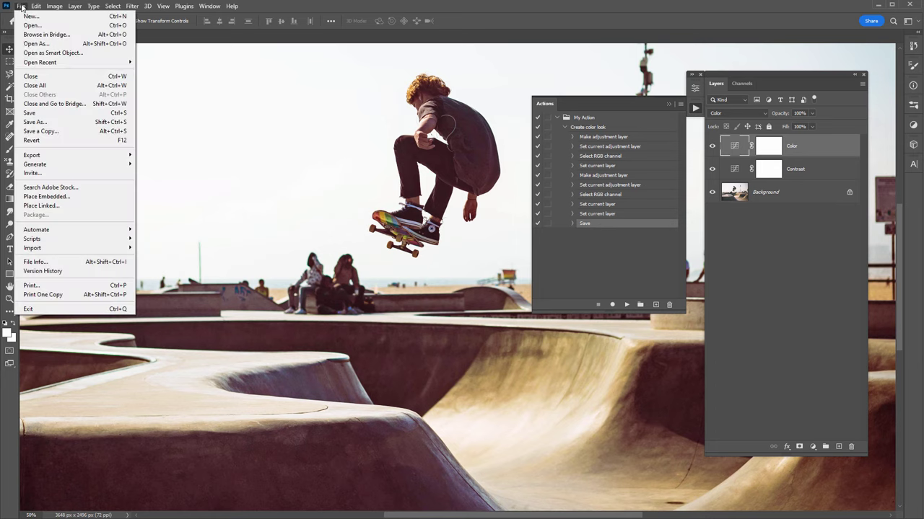
Open Automate > Batch and set it to play the 'Create color look' action from 'My Action'
mouse_move(31, 231)
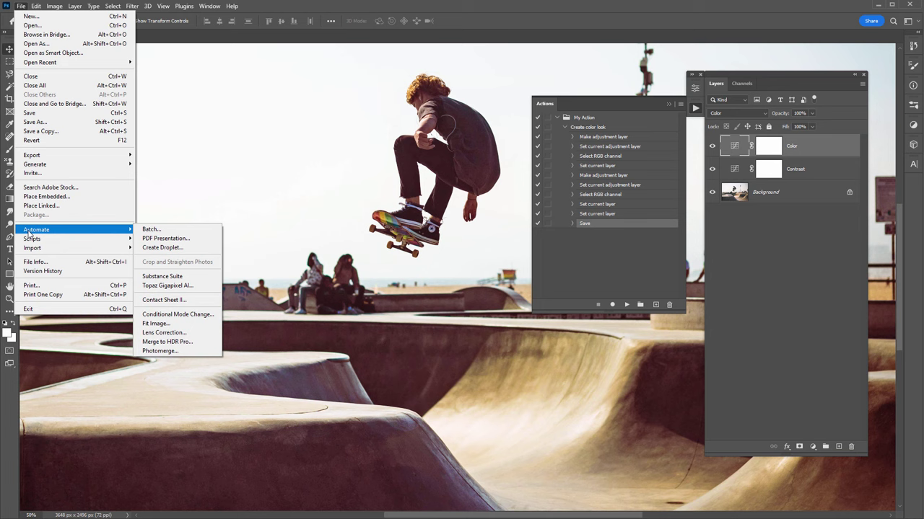
left_click(169, 230)
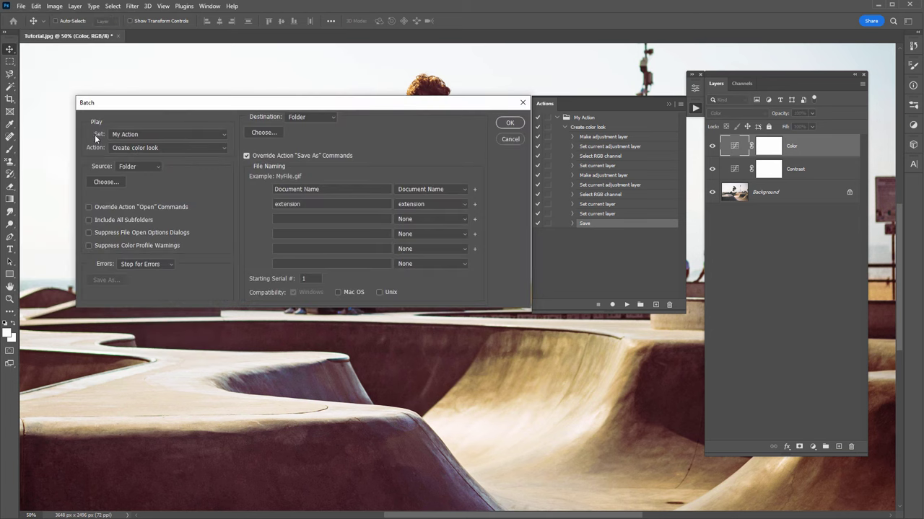
left_click(137, 134)
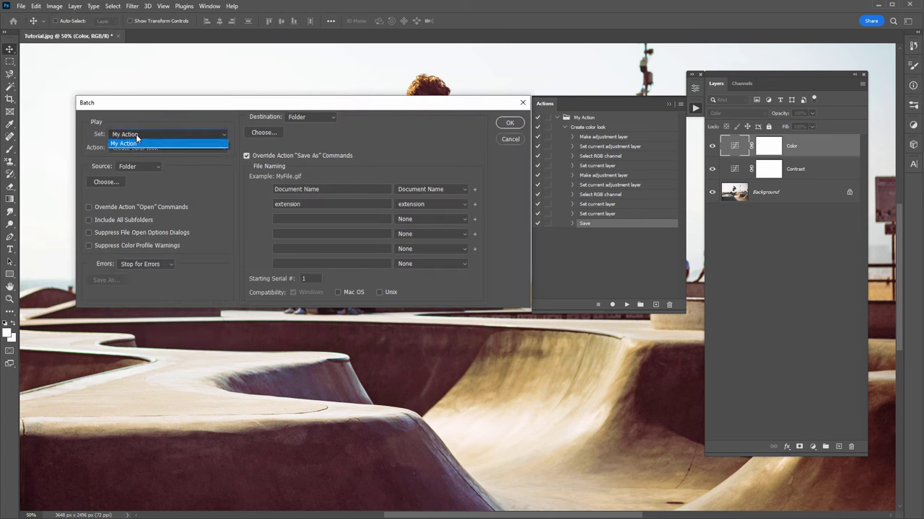
left_click(136, 134)
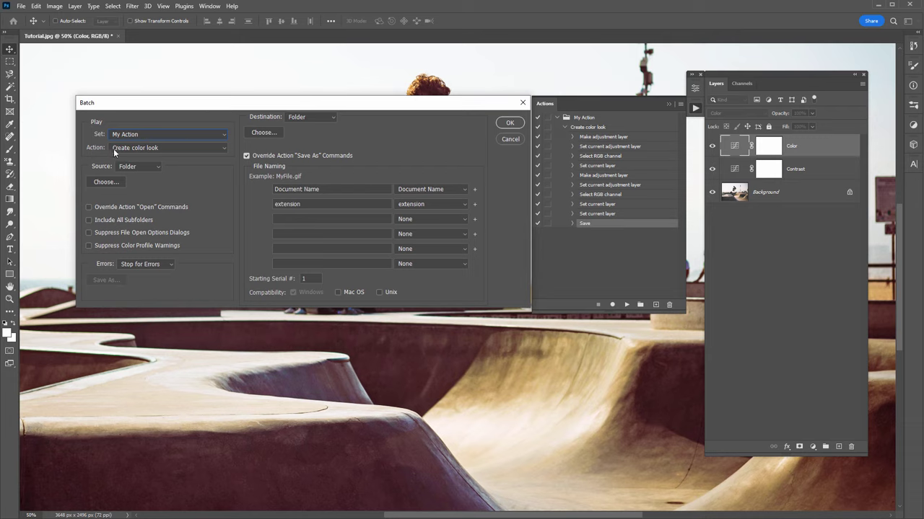
left_click(152, 147)
left_click(153, 147)
Choose the Tutorial > 1000 Photos folder as the batch source
left_click(113, 185)
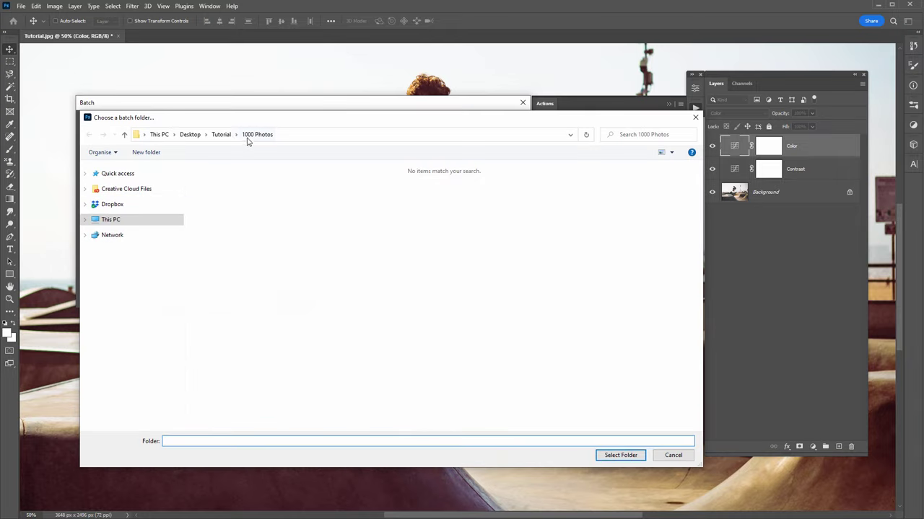
left_click(224, 135)
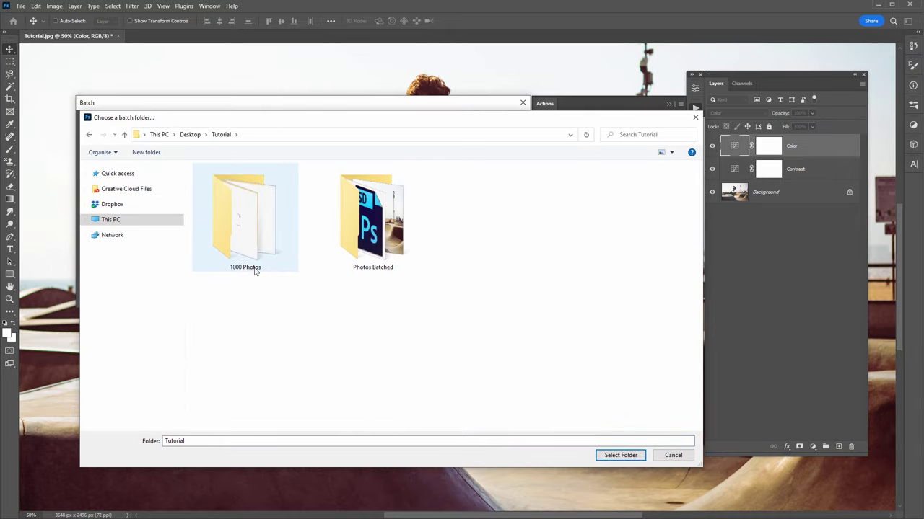
double_click(248, 205)
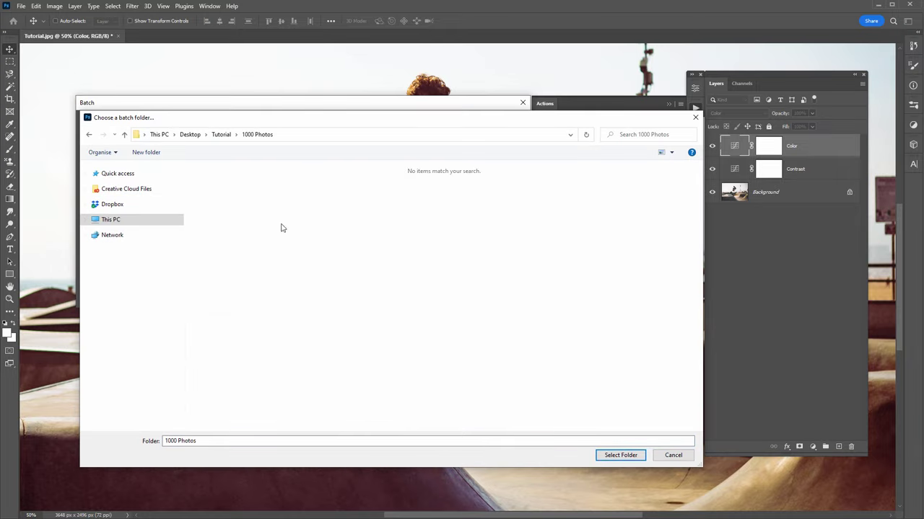
left_click(621, 455)
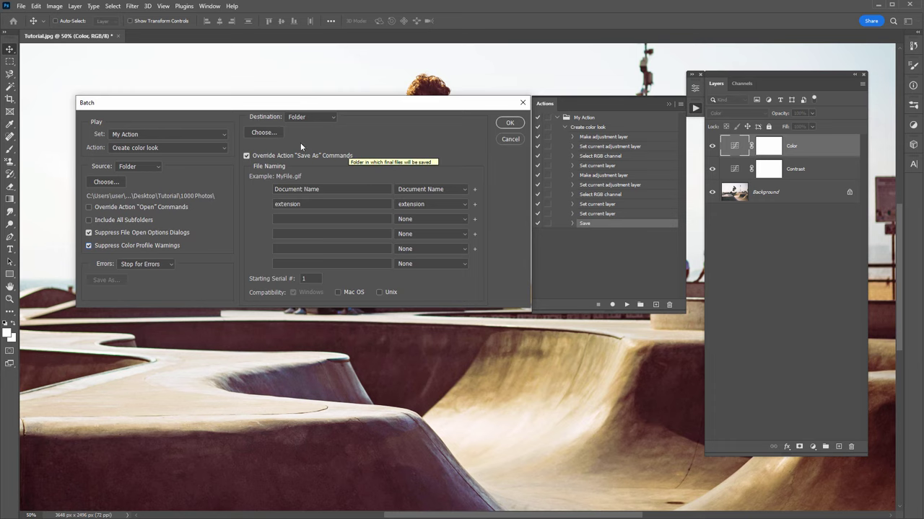
Choose the Tutorial > Photos Batched folder as the batch destination
left_click(263, 133)
left_click(224, 134)
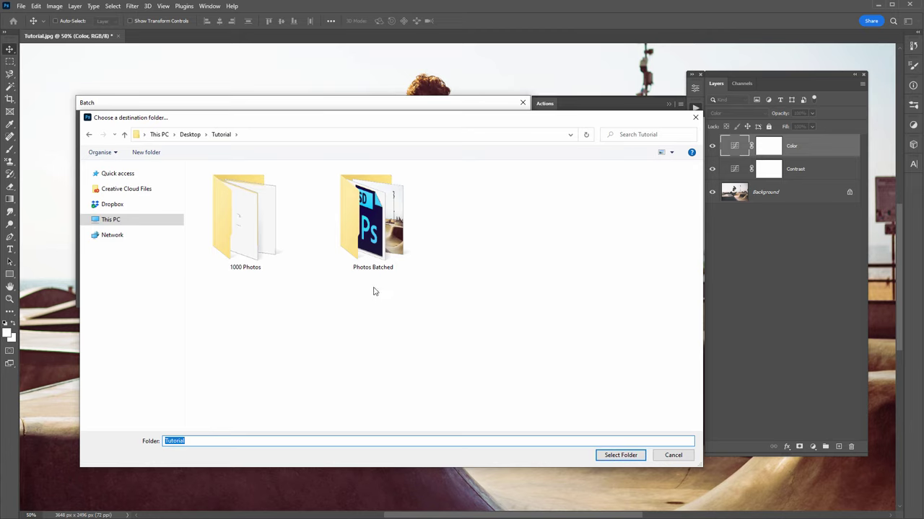
double_click(375, 219)
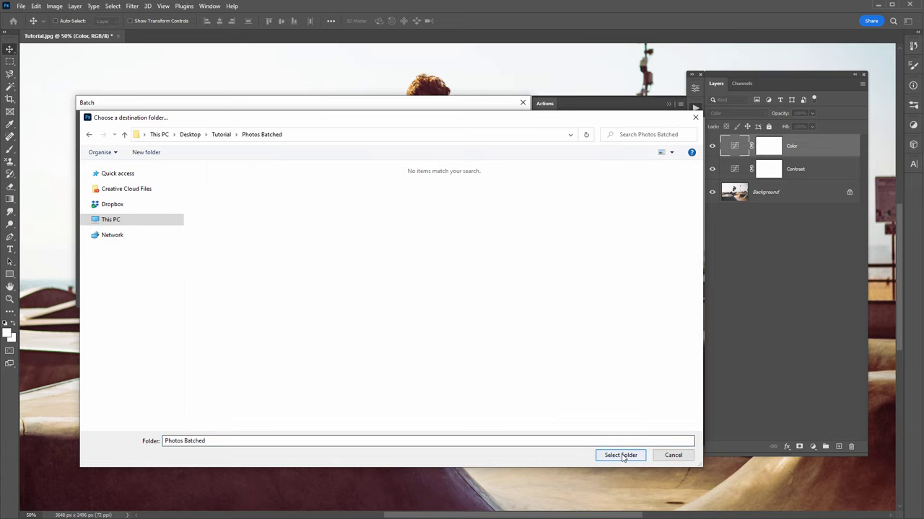
left_click(620, 455)
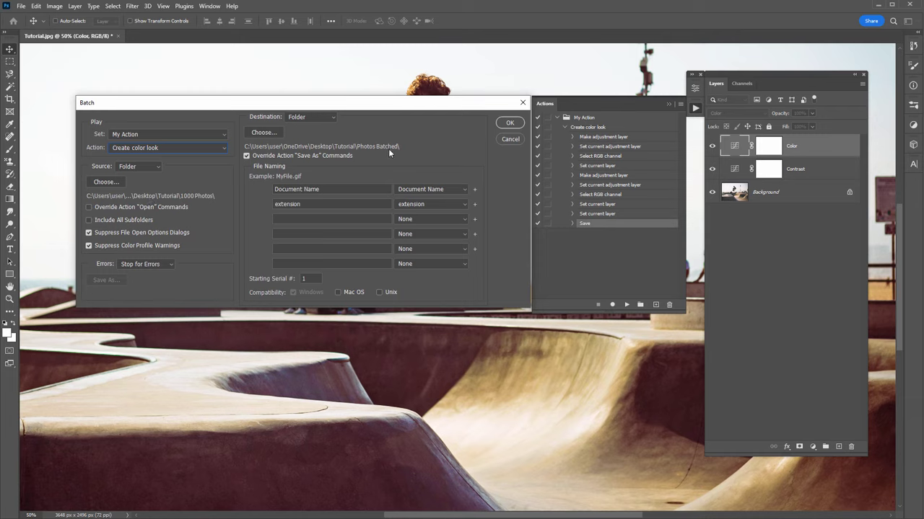
Toggle Override Action 'Save As' Commands off and back on so it ends checked
left_click(249, 156)
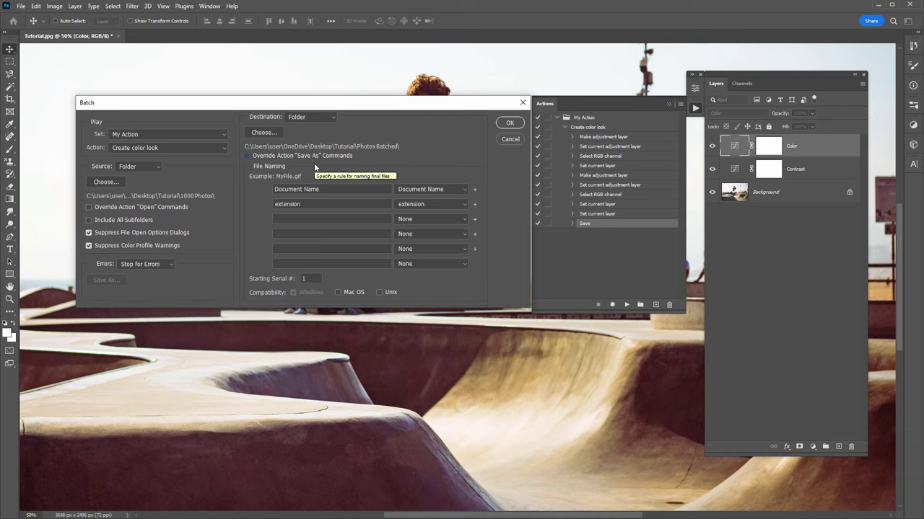
left_click(262, 158)
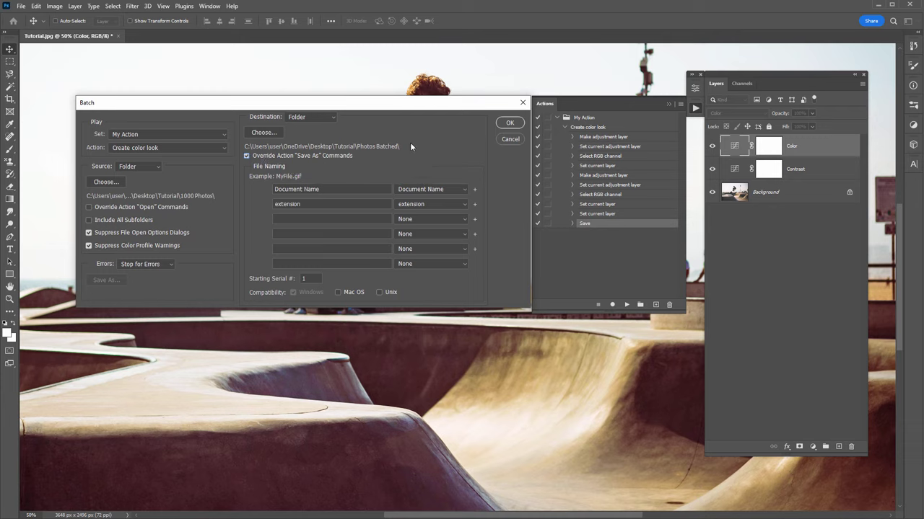
Start the batch run with the current Batch settings
left_click(509, 122)
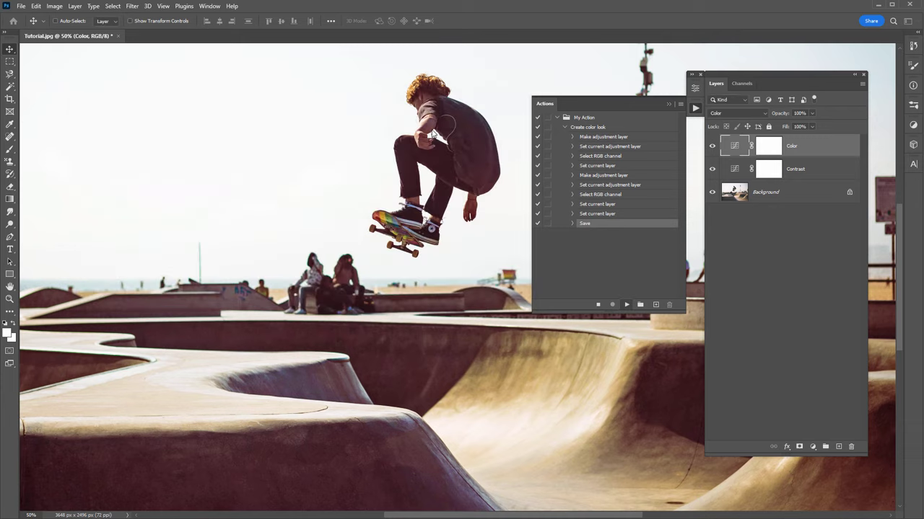